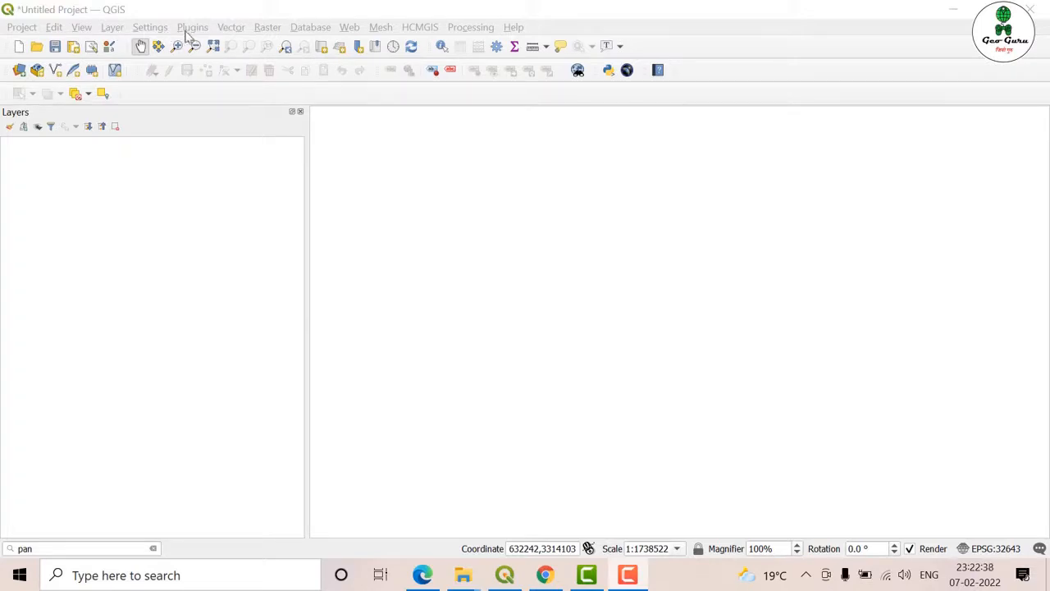
Start a raster data source and browse for files filtered to GeoTIFF only
left_click(115, 28)
mouse_move(141, 80)
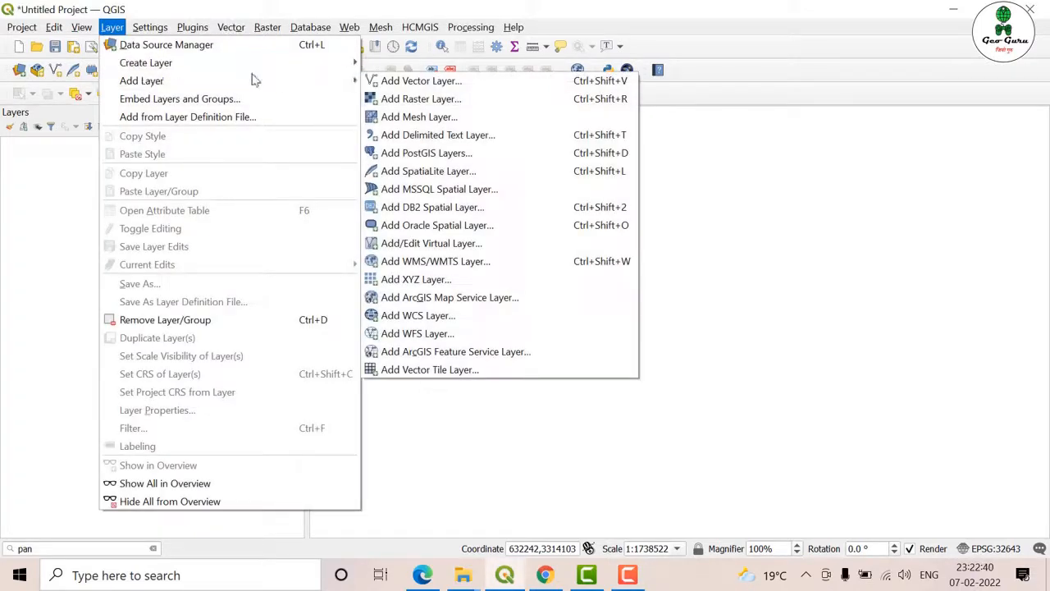
left_click(416, 98)
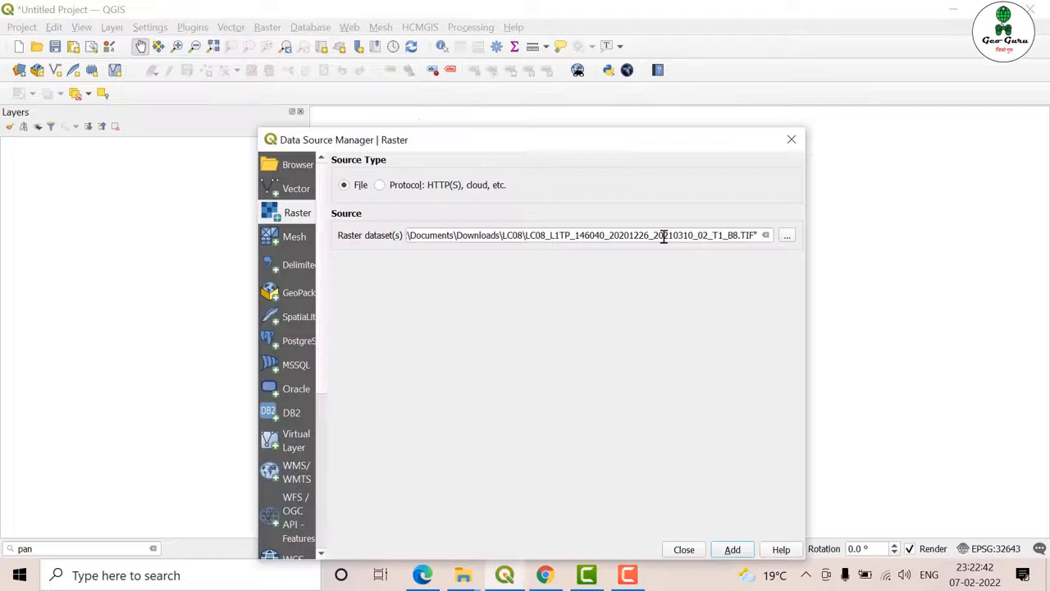
left_click(787, 235)
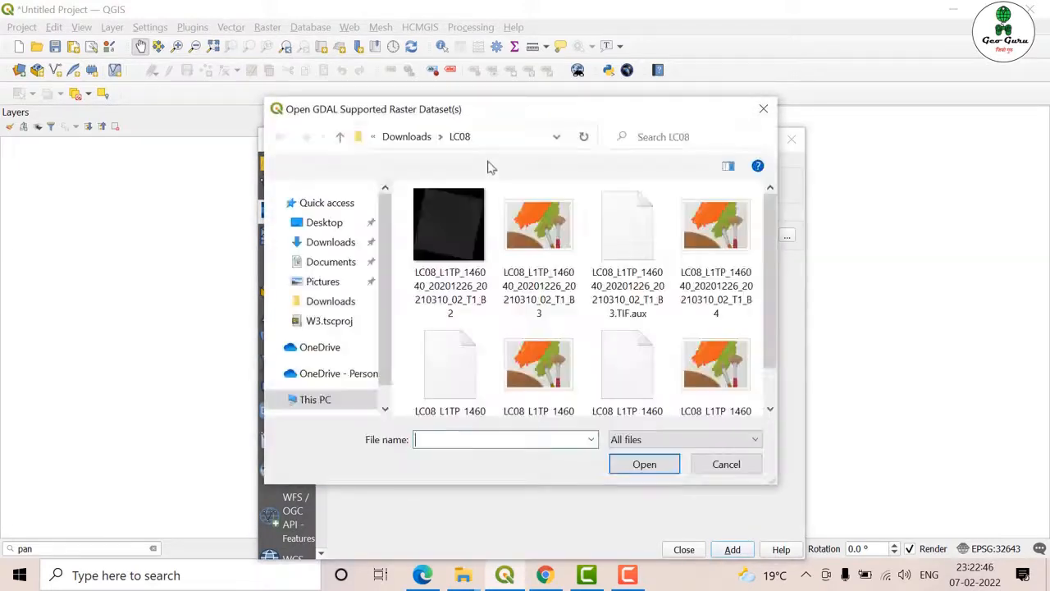
left_click(656, 444)
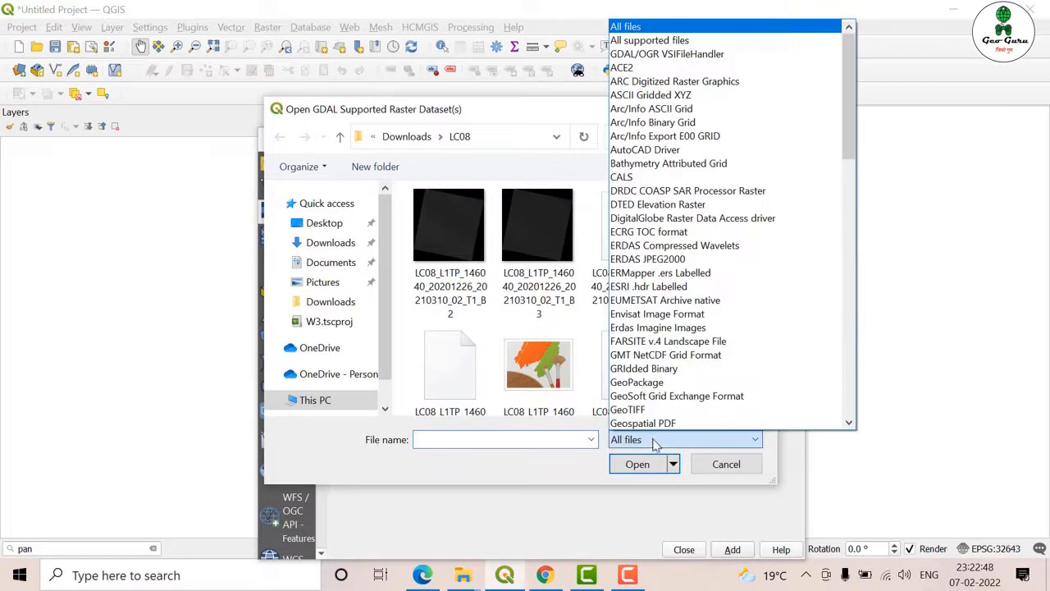
left_click(659, 408)
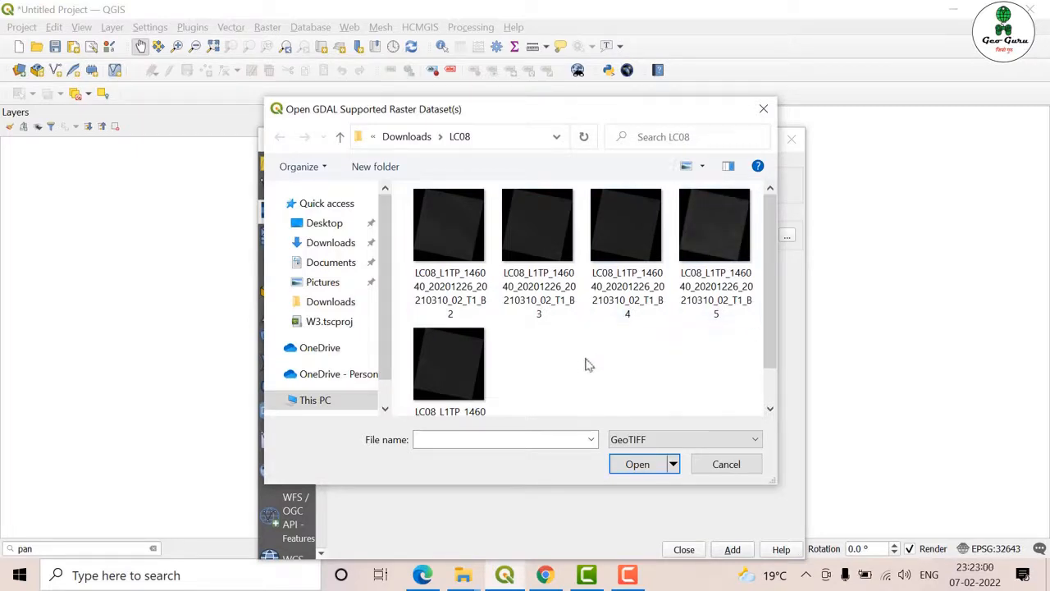
scroll(587, 364, "down", 1)
Select the five Landsat 8 band files (B2, B3, B4, B5, B8) and add them to the project
left_click(449, 364)
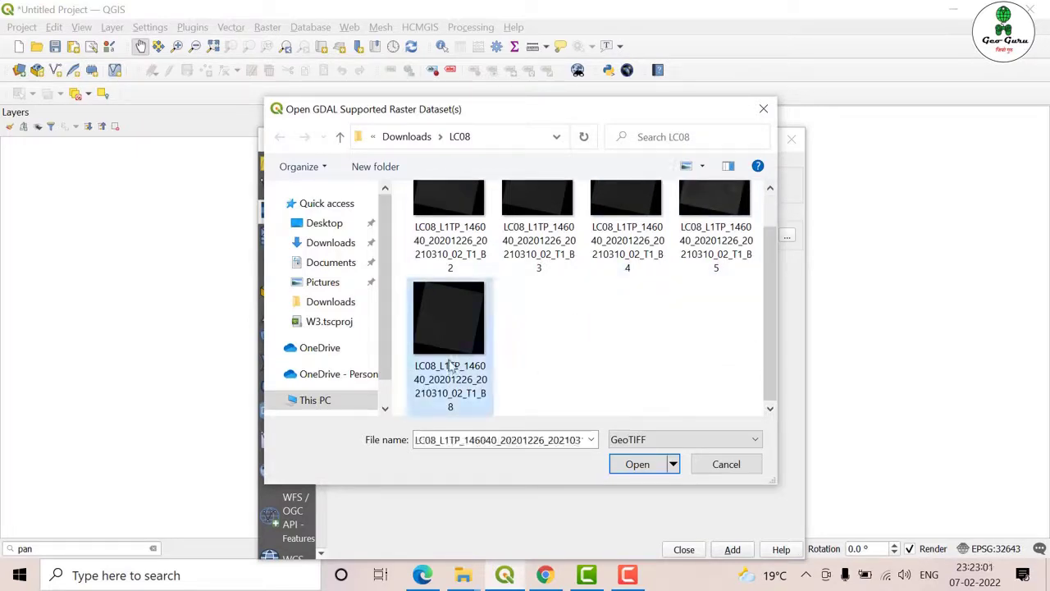
left_click(459, 217, "shift")
left_click(637, 463)
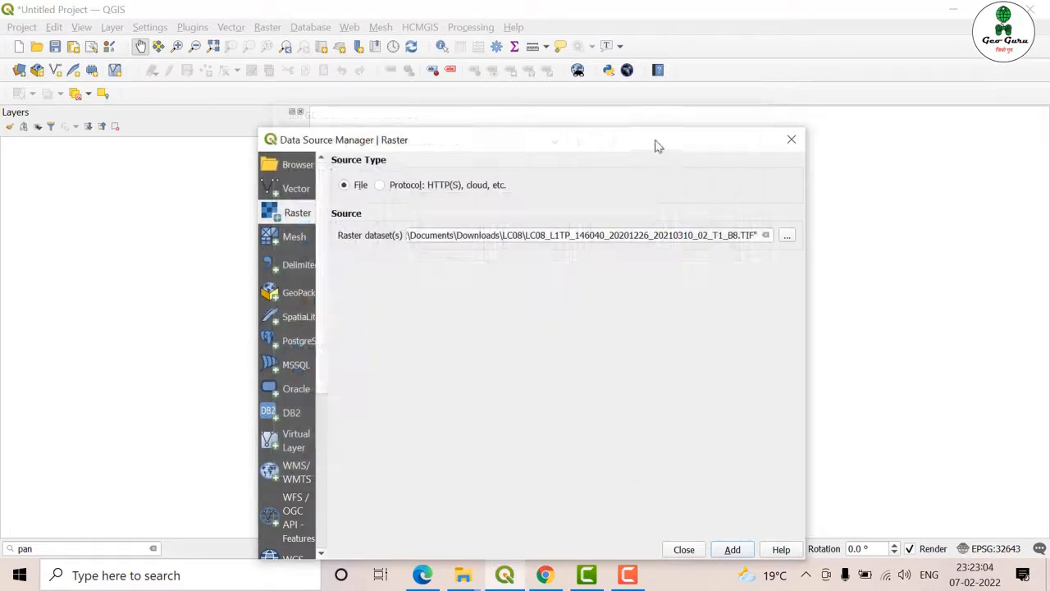
left_click(740, 510)
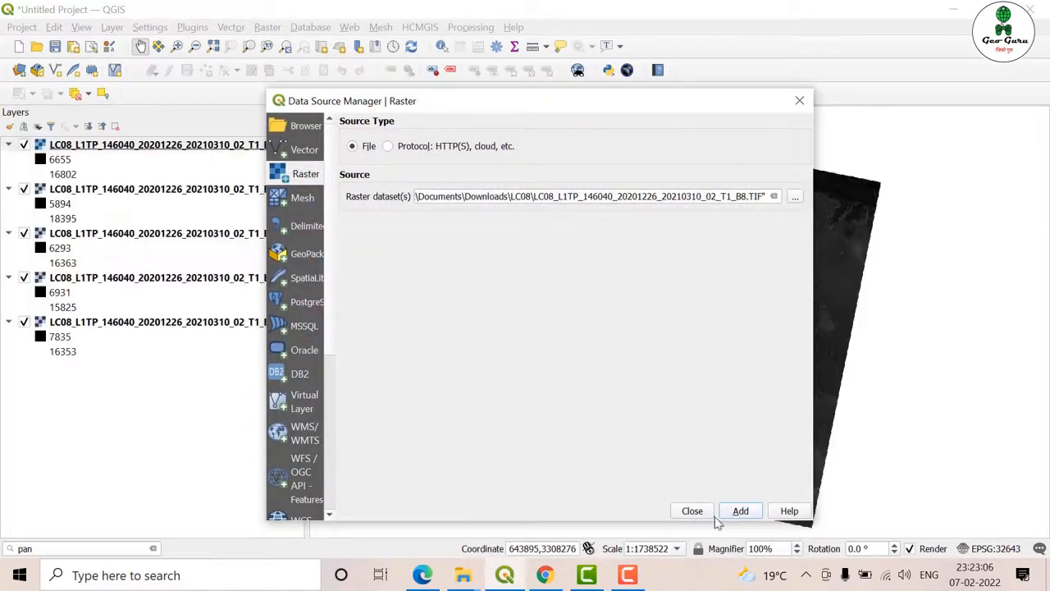
Close the data source window and check band B2's Information, noting its 30,-30 pixel size
left_click(692, 510)
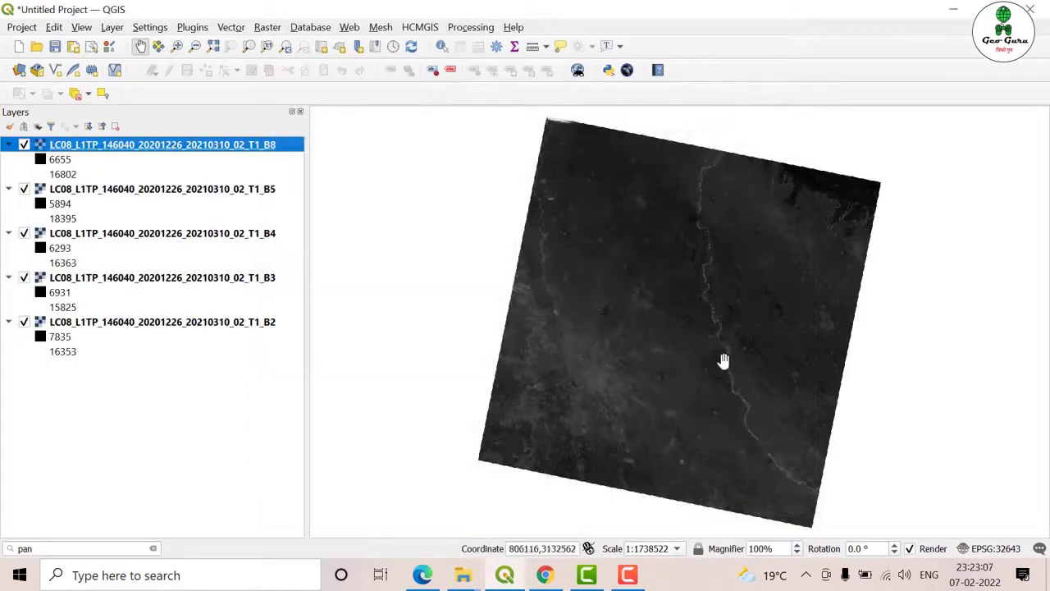
left_click(90, 380)
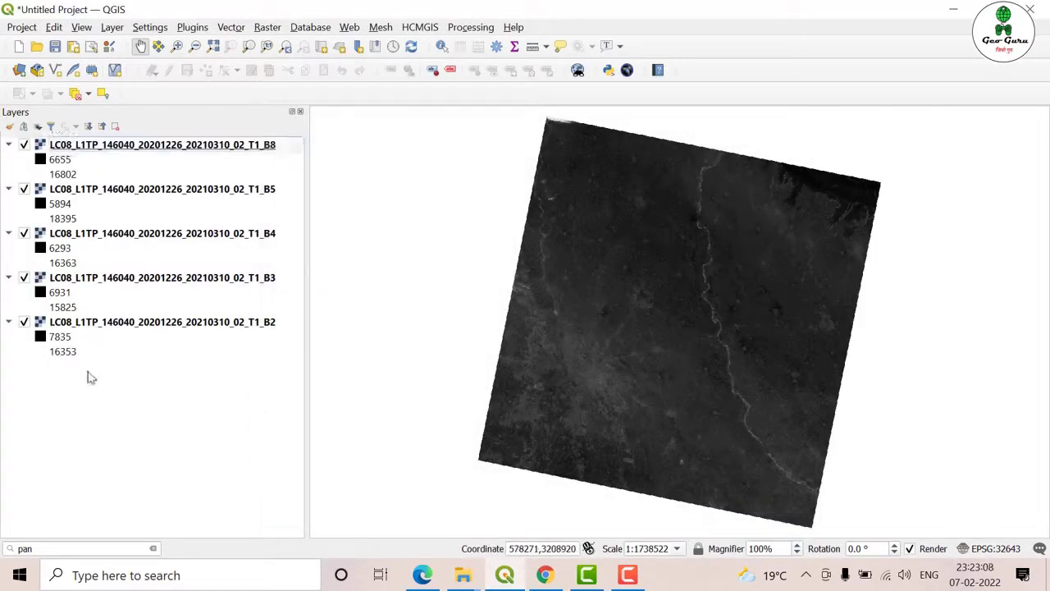
left_click(160, 324)
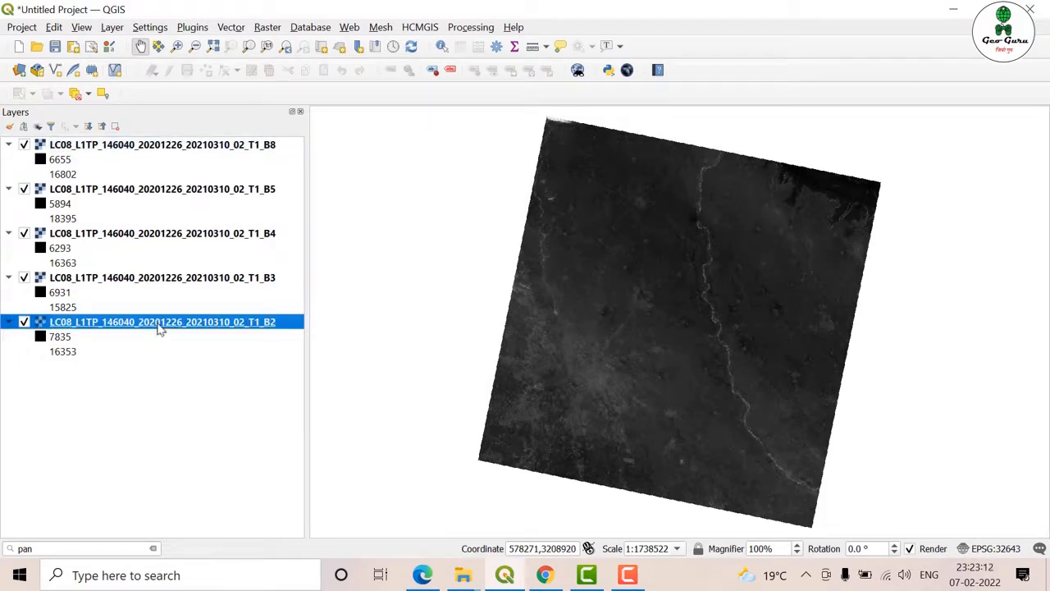
right_click(160, 327)
left_click(182, 314)
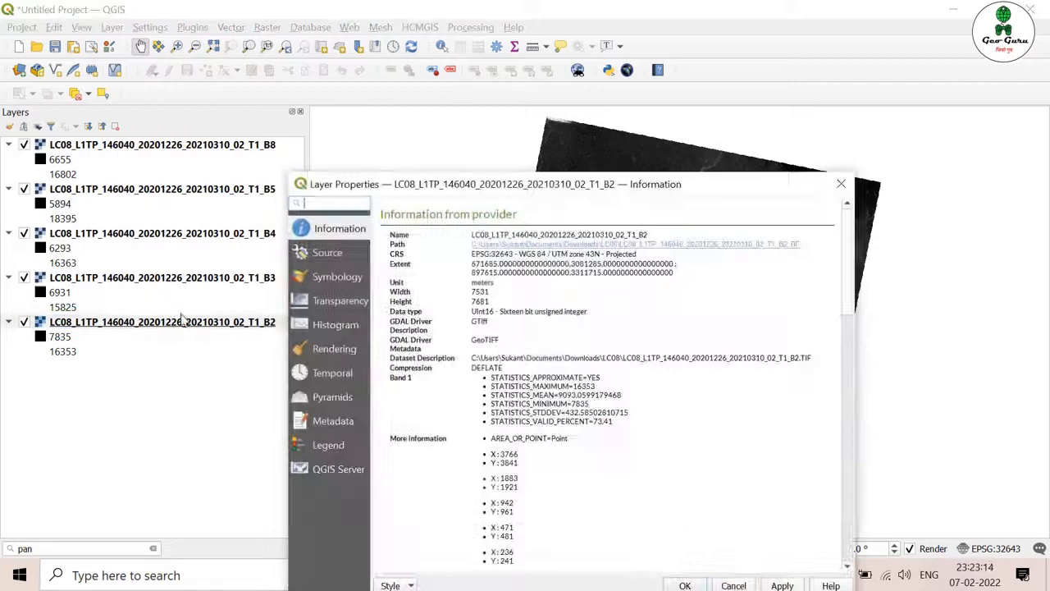
left_click_drag(472, 186, 417, 81)
scroll(443, 311, "down", 1)
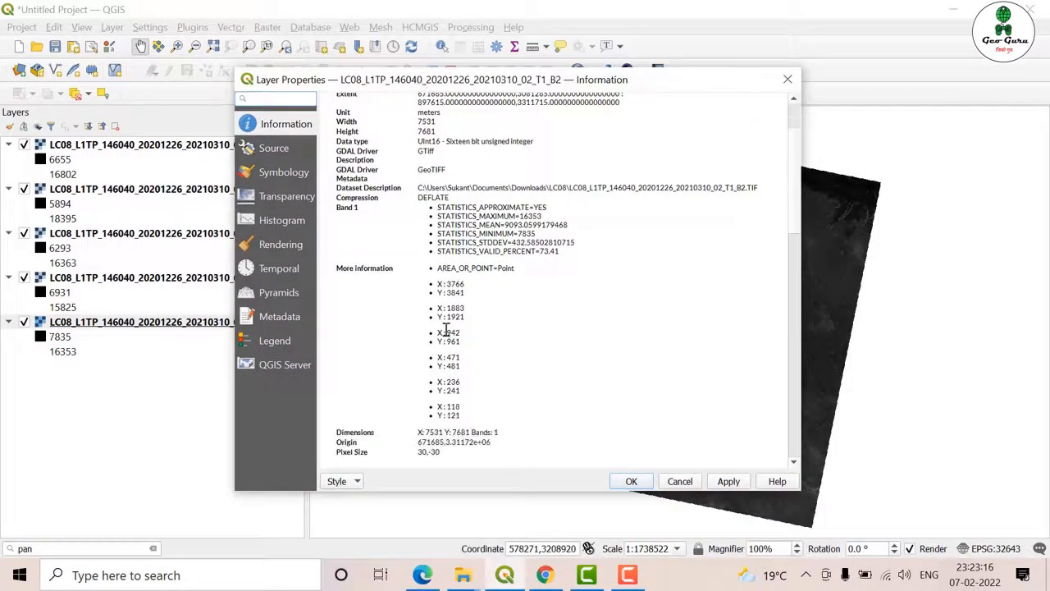
scroll(445, 330, "down", 2)
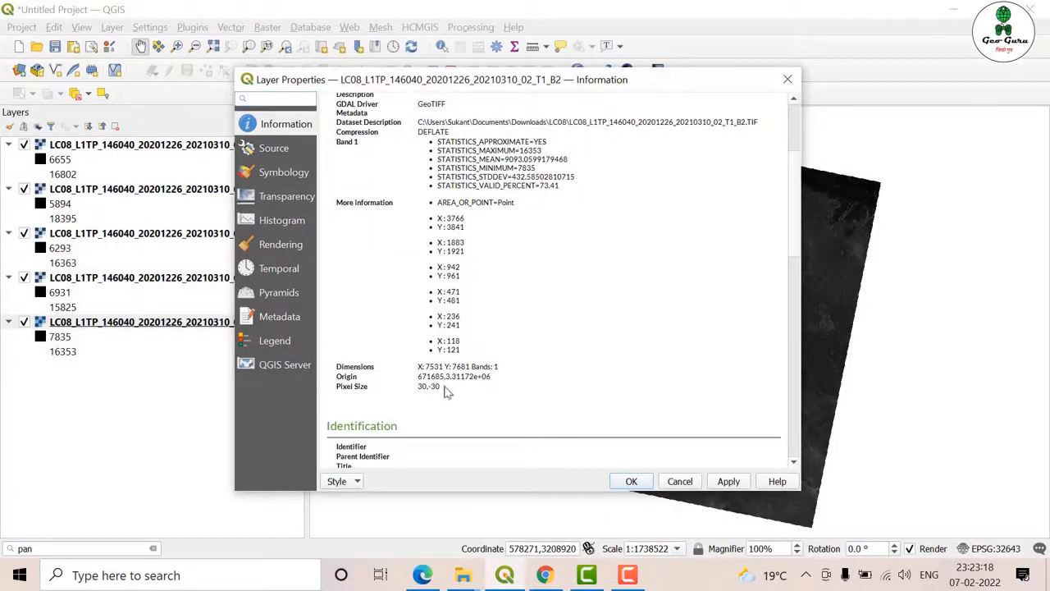
left_click_drag(441, 388, 417, 388)
left_click(787, 78)
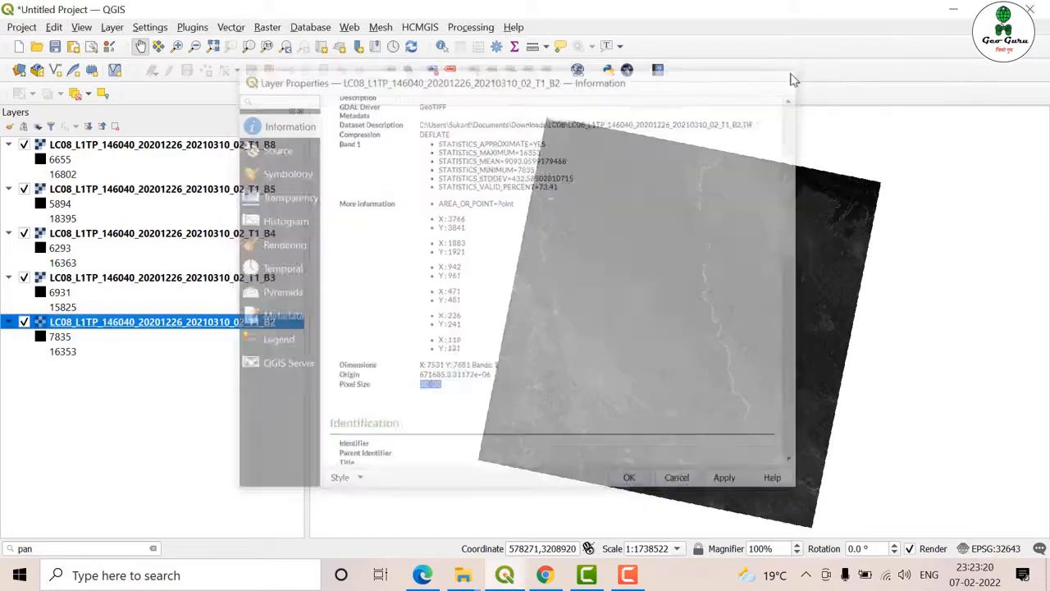
Check band B8's Information, noting its finer 15,-15 pixel size
left_click(227, 148)
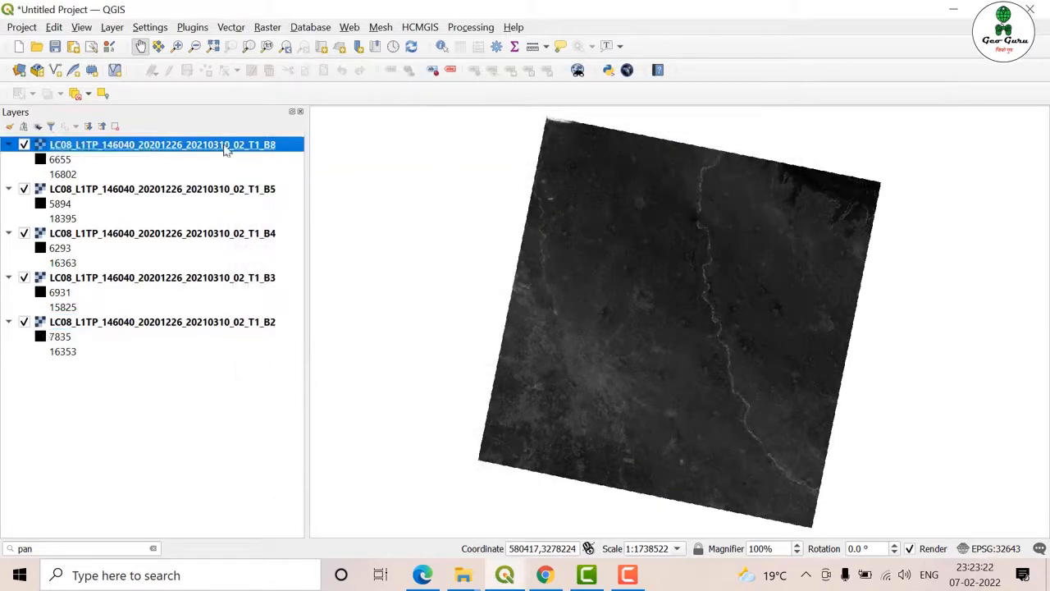
right_click(227, 148)
left_click(262, 414)
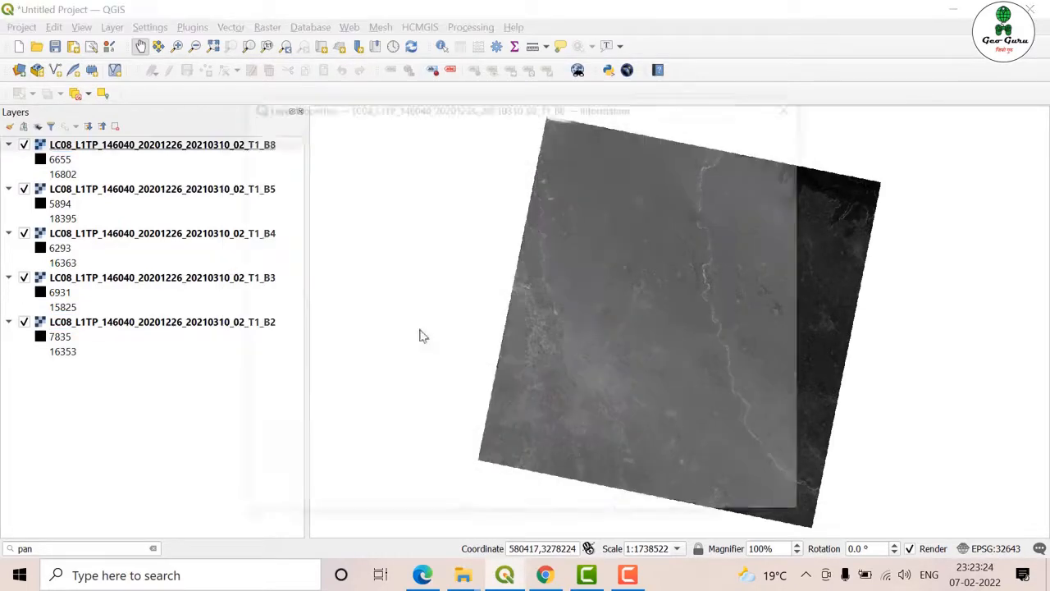
scroll(497, 328, "down", 4)
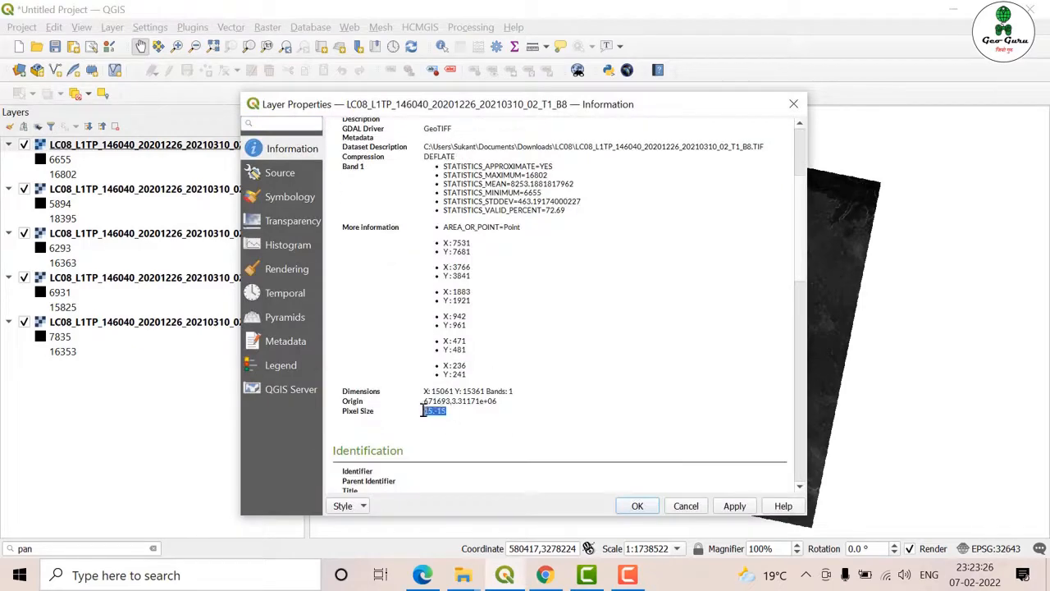
left_click_drag(450, 412, 419, 410)
left_click(792, 104)
mouse_move(545, 575)
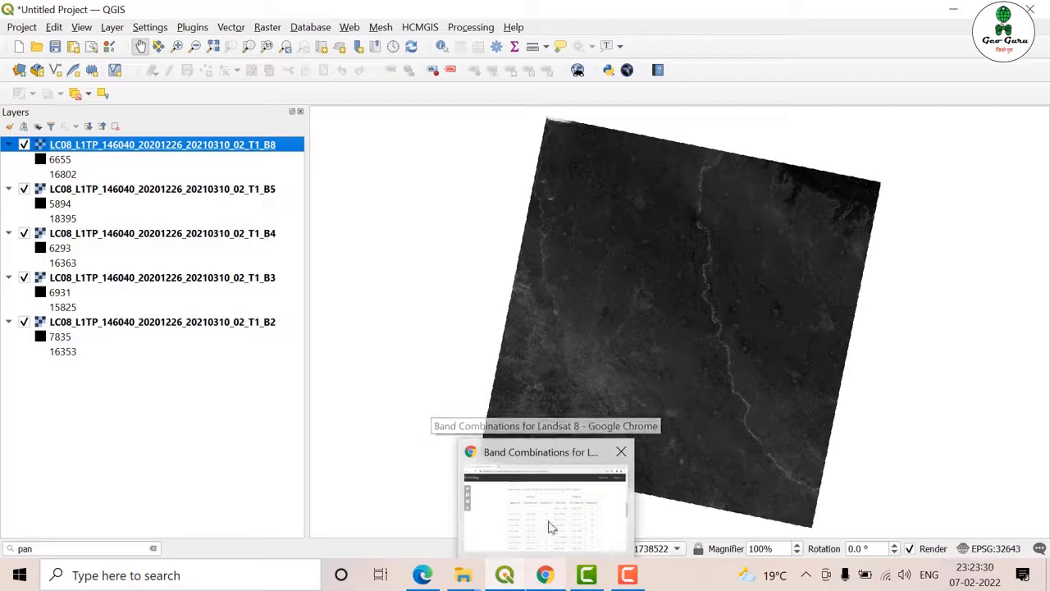
left_click(549, 525)
scroll(621, 340, "down", 1)
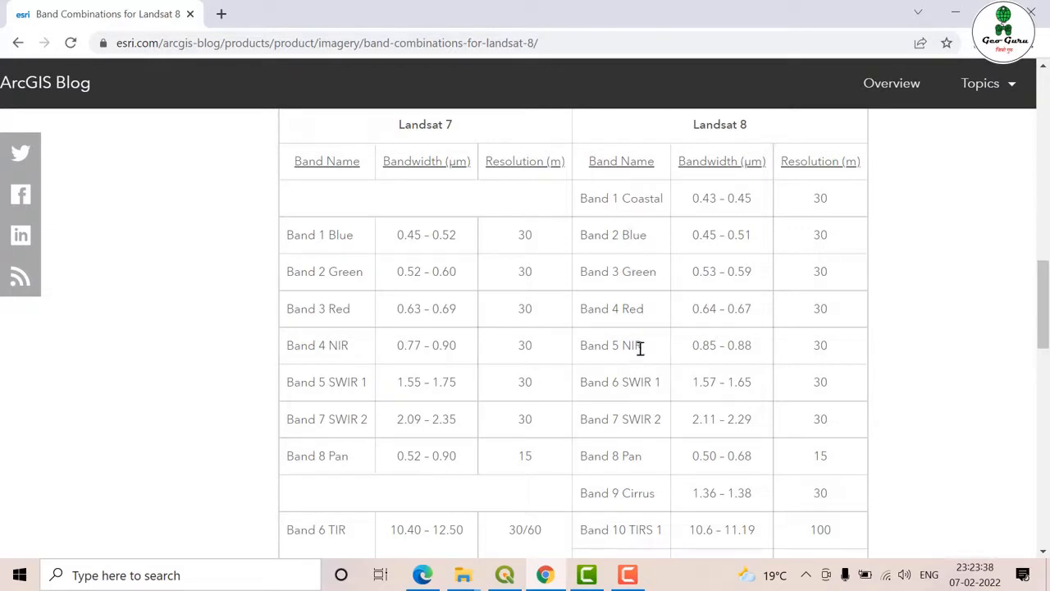
left_click_drag(642, 345, 611, 345)
scroll(607, 427, "down", 1)
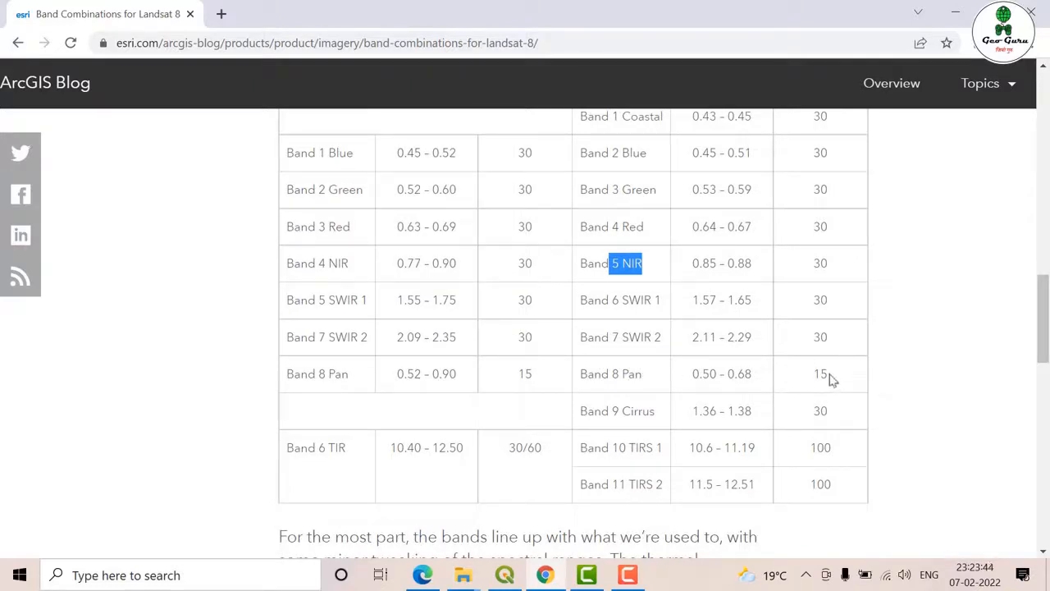
left_click(505, 575)
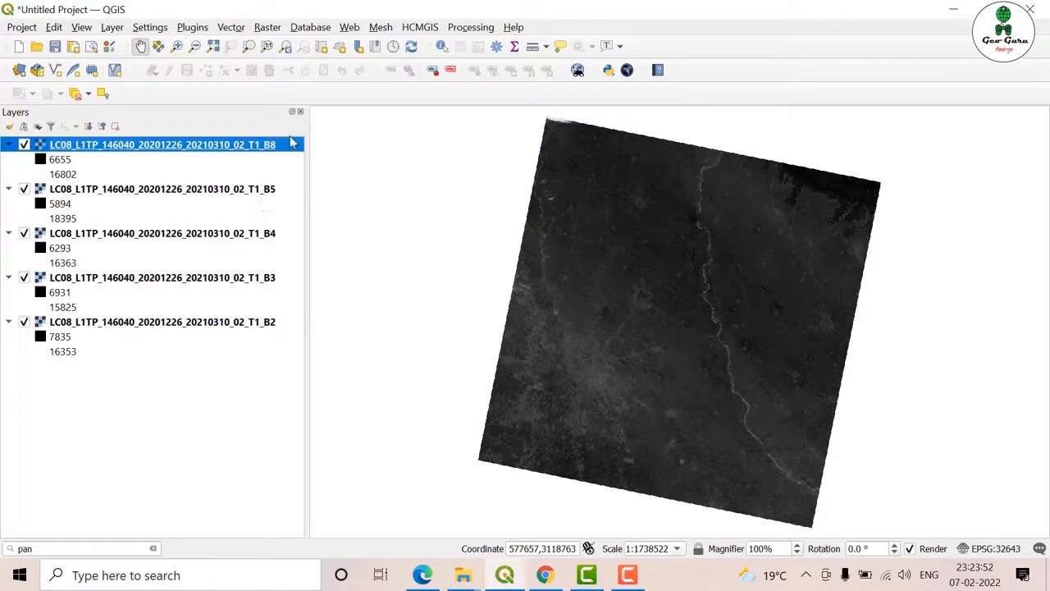
Start Build Virtual Raster and select the three input bands including B4 and B5
left_click(267, 29)
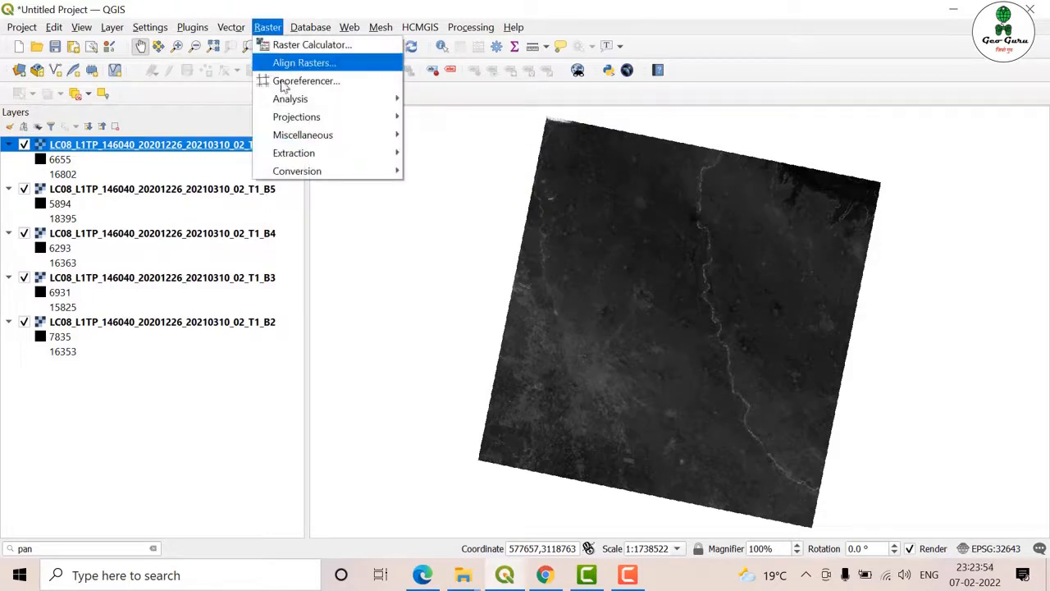
mouse_move(302, 134)
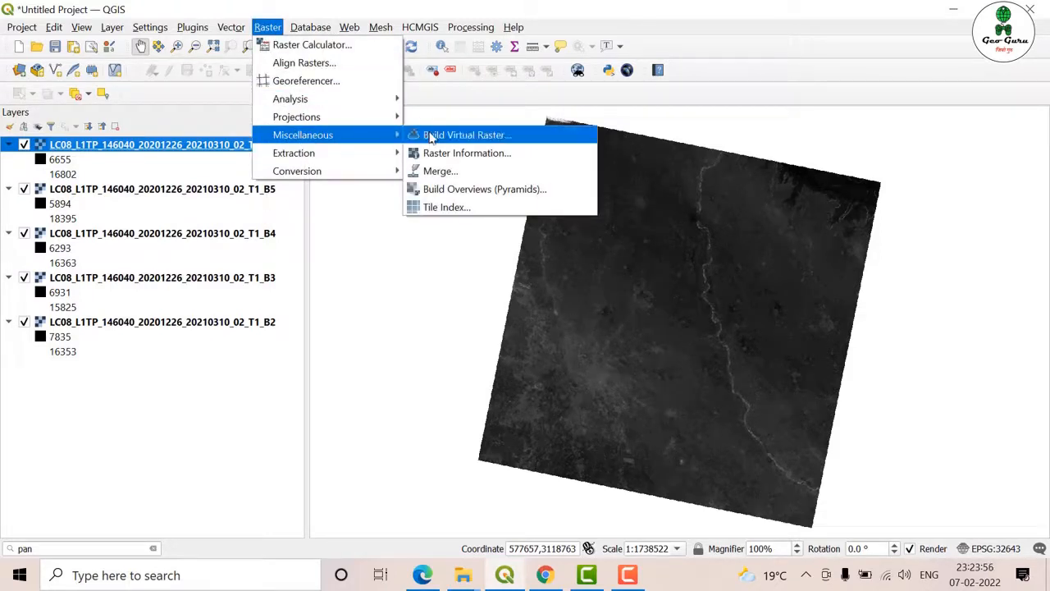
left_click(432, 136)
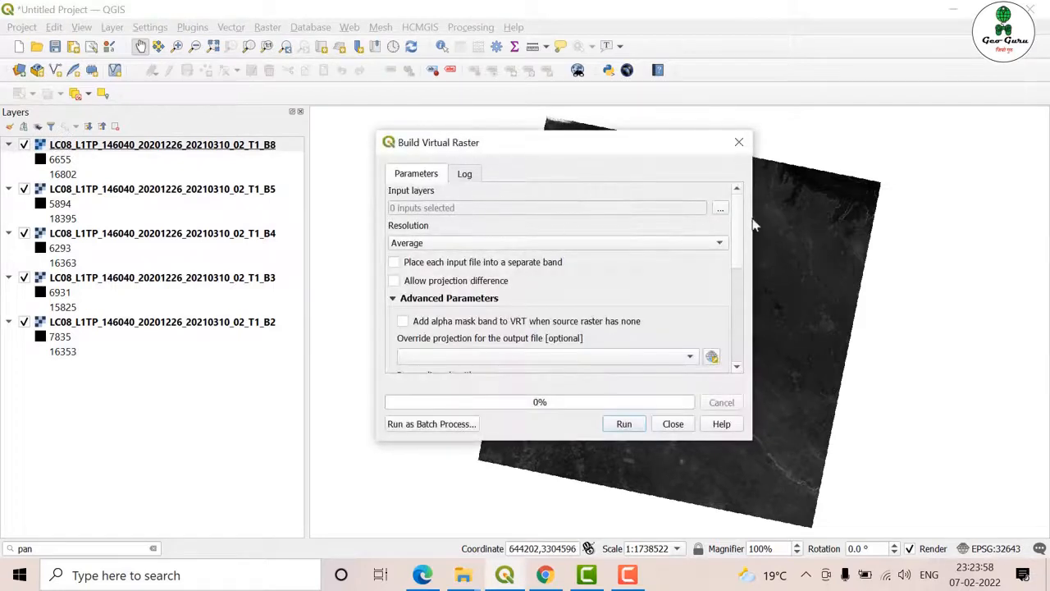
left_click(720, 209)
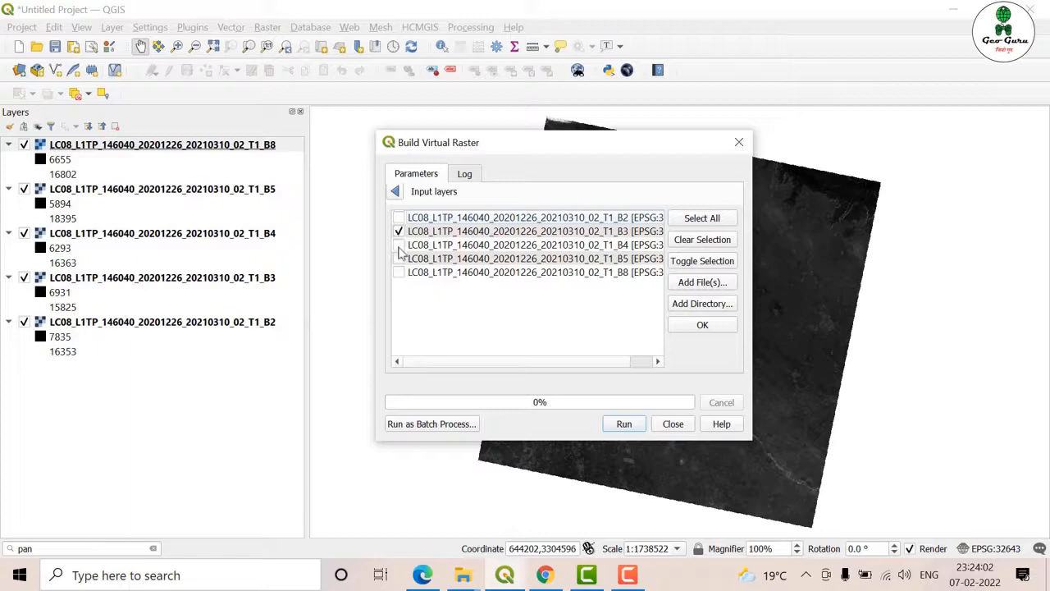
left_click(398, 244)
left_click(401, 259)
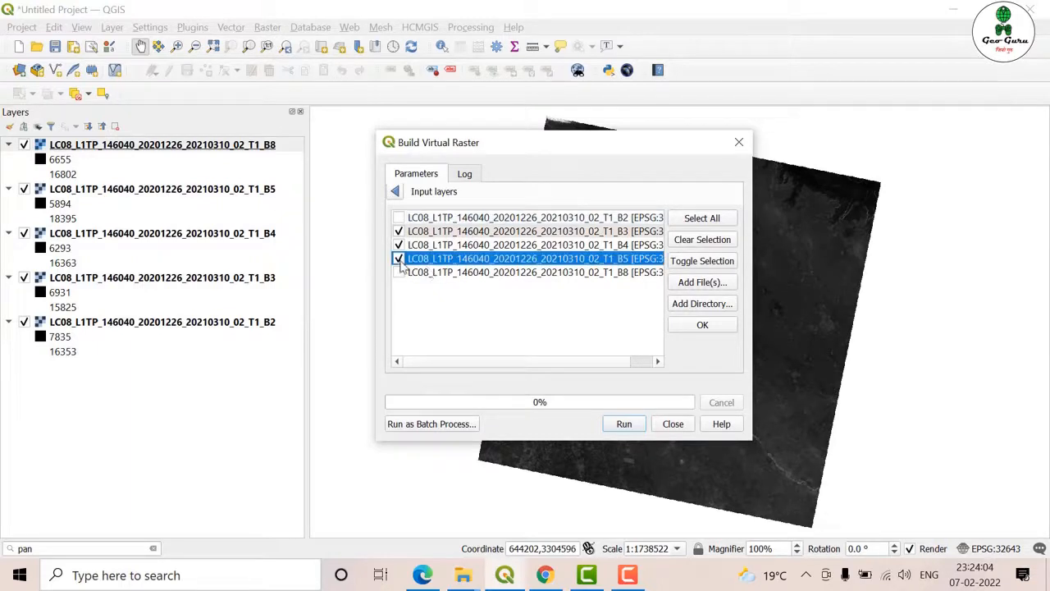
left_click(702, 325)
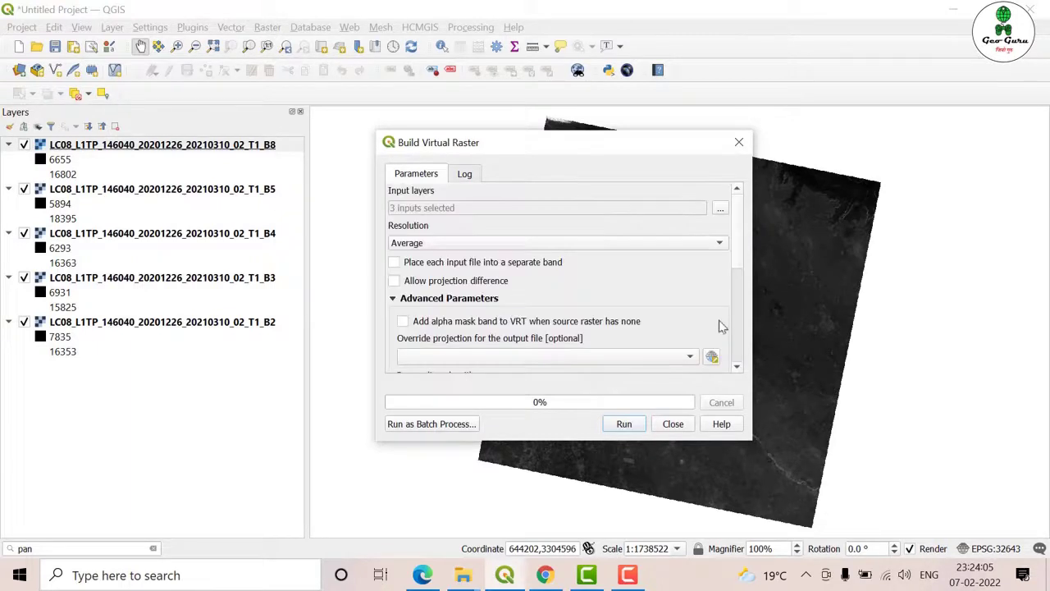
Set Highest resolution, each input in its own band, Cubic Convolution resampling, and run it
left_click(461, 251)
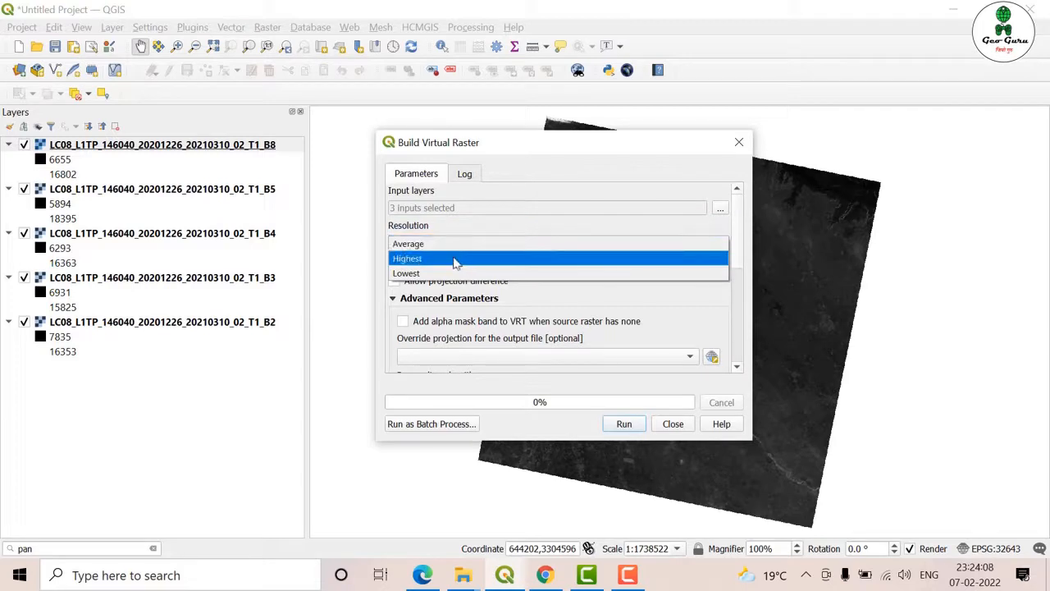
left_click(456, 260)
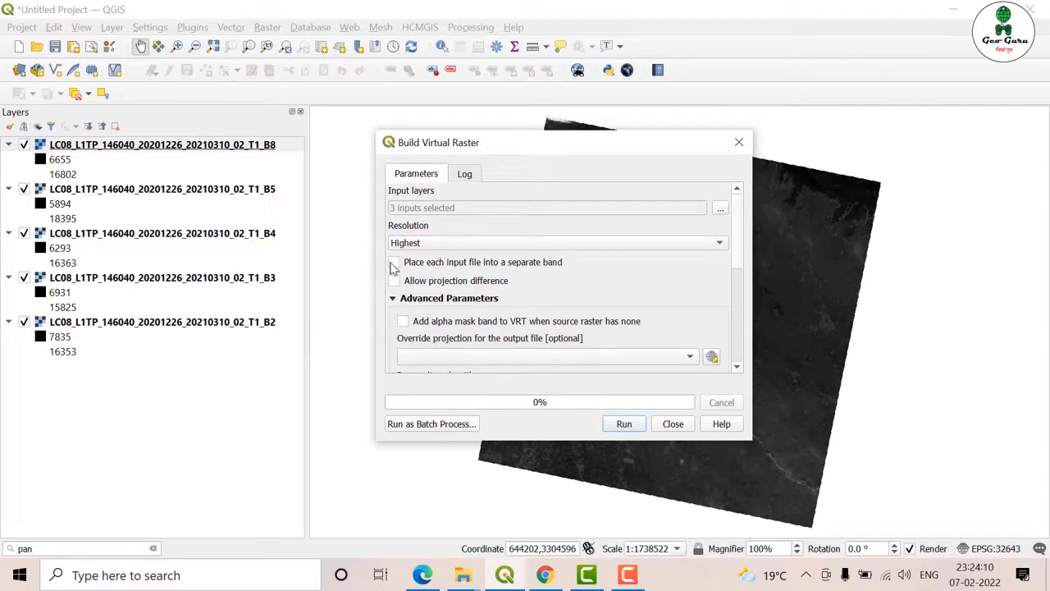
left_click(395, 263)
left_click_drag(733, 234, 742, 273)
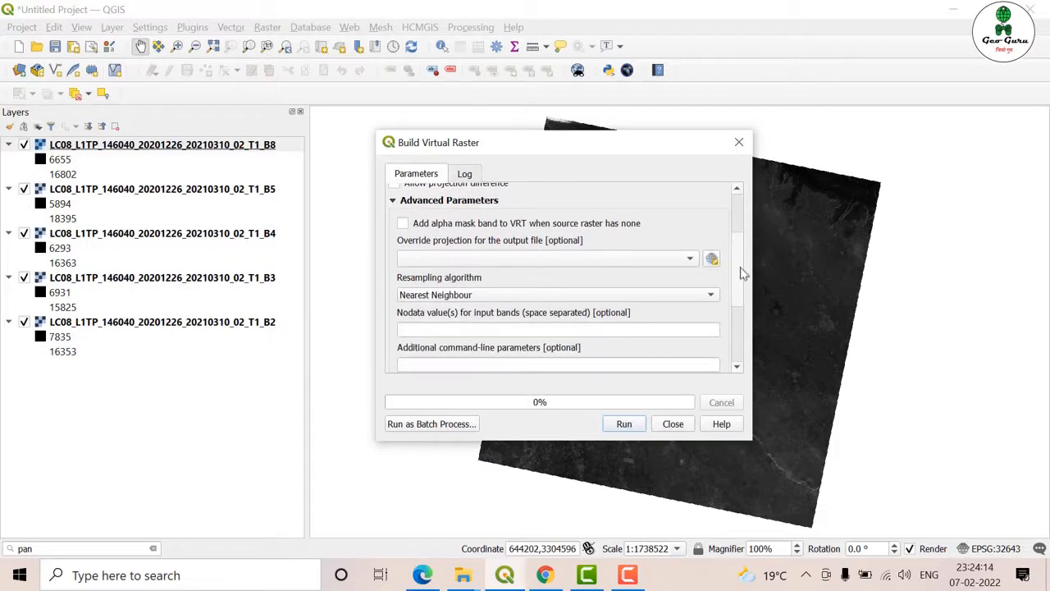
left_click(472, 297)
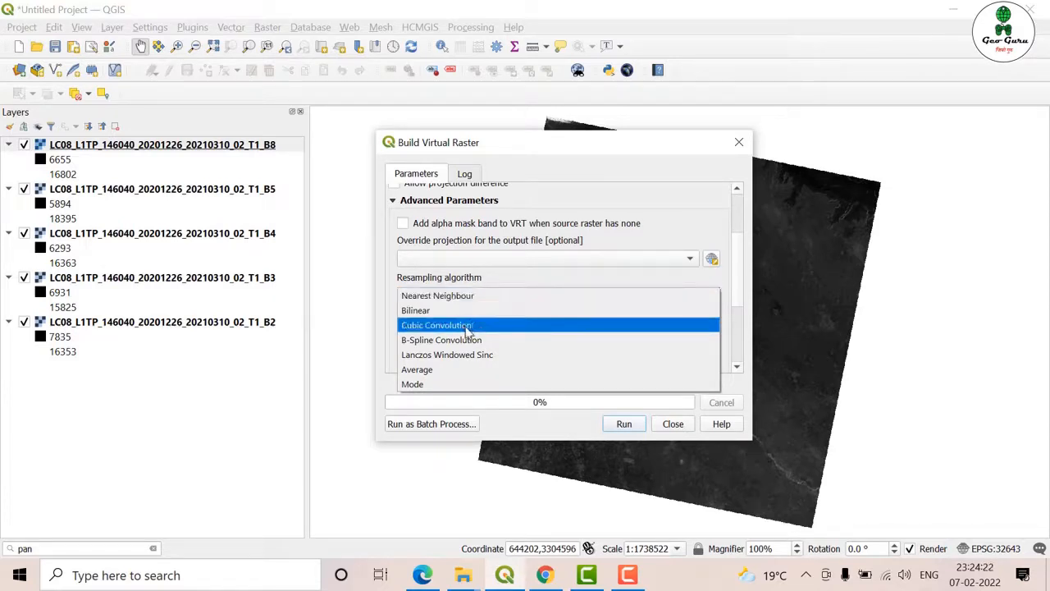
left_click(467, 327)
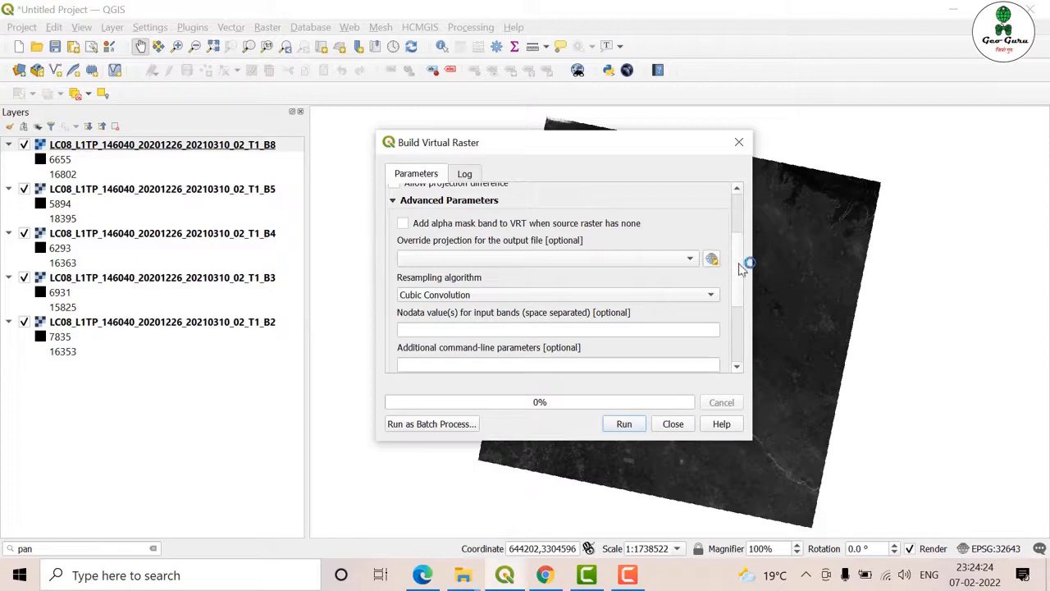
left_click_drag(741, 269, 753, 330)
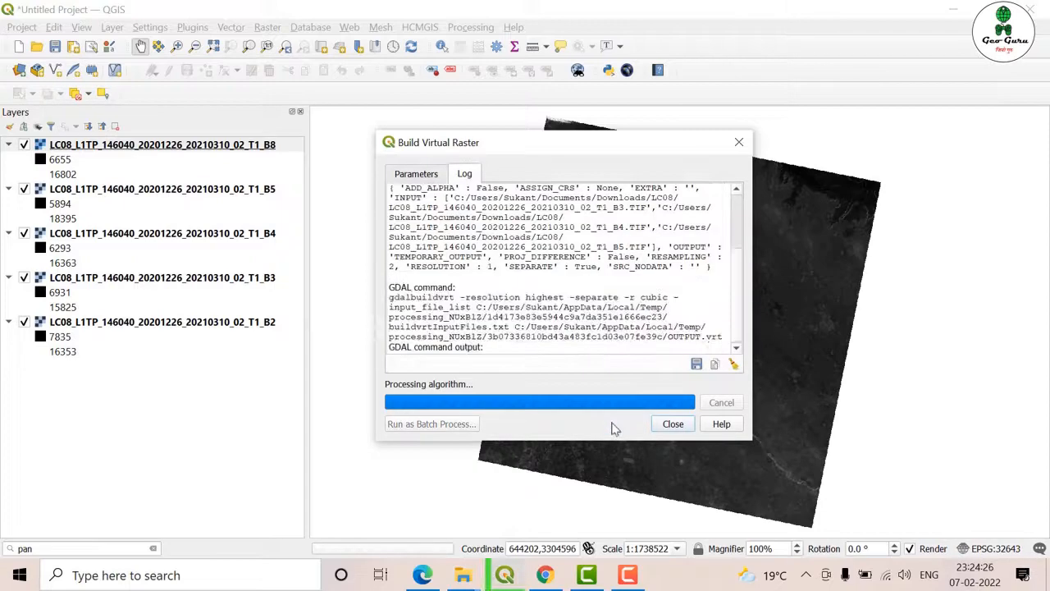
left_click(672, 424)
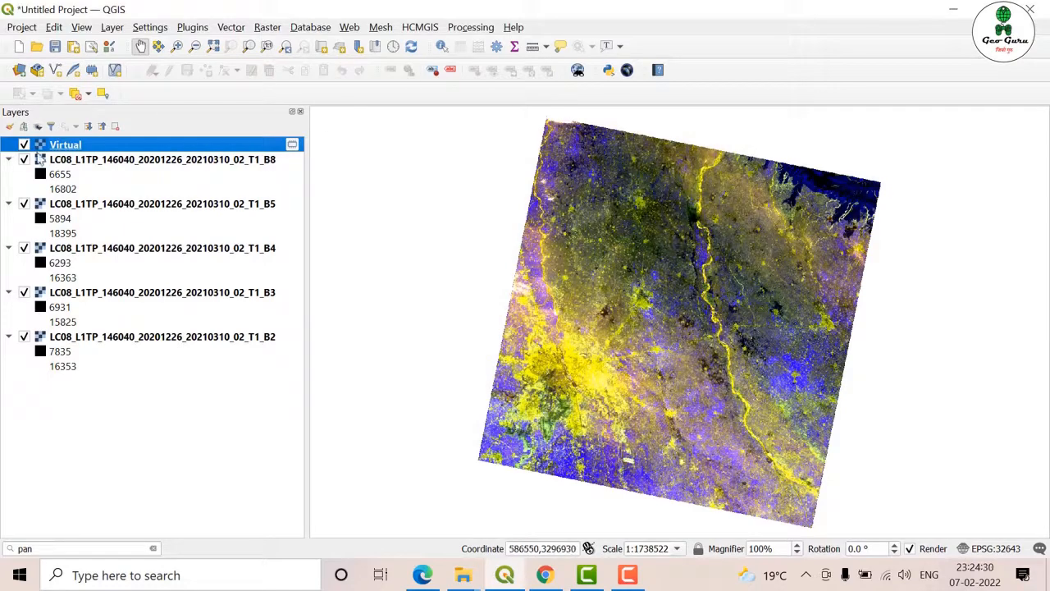
In the Virtual layer's Symbology set Red to Band 3, Green to Band 2, Blue to Band 1 and apply
right_click(70, 146)
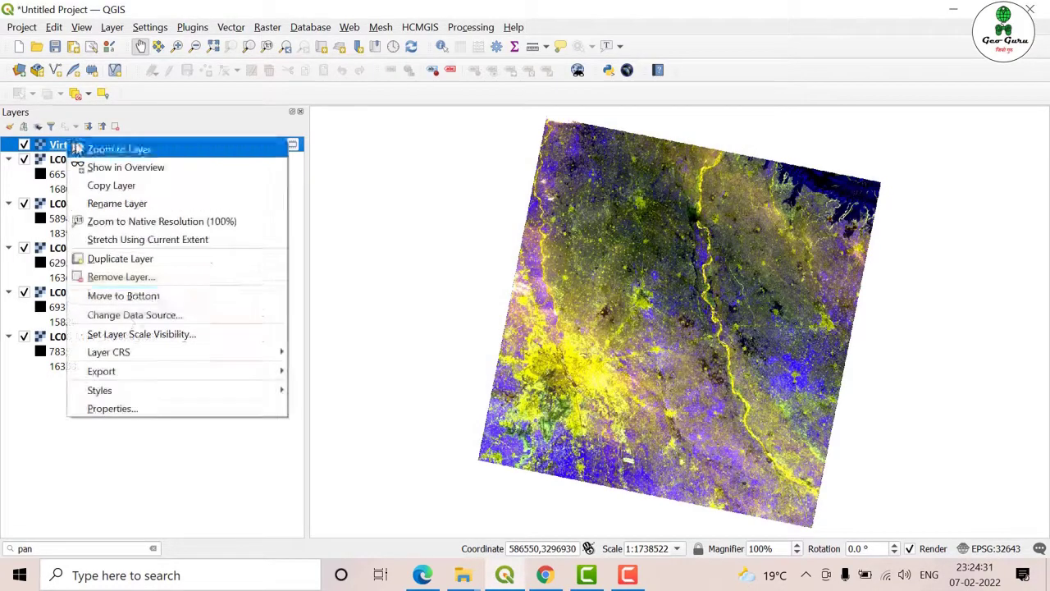
left_click(115, 408)
left_click(295, 222)
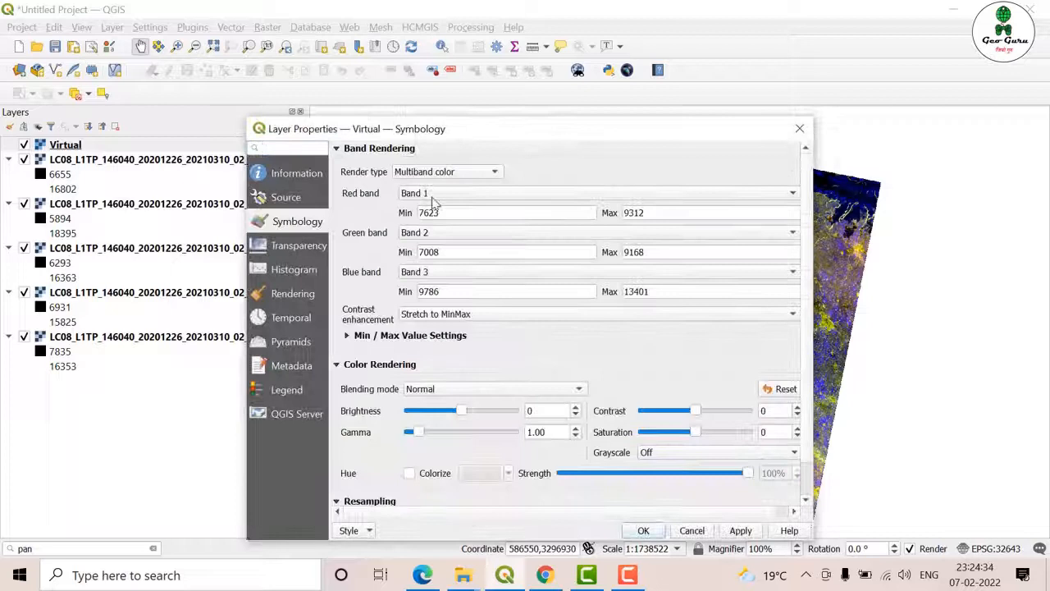
left_click(469, 194)
left_click(472, 223)
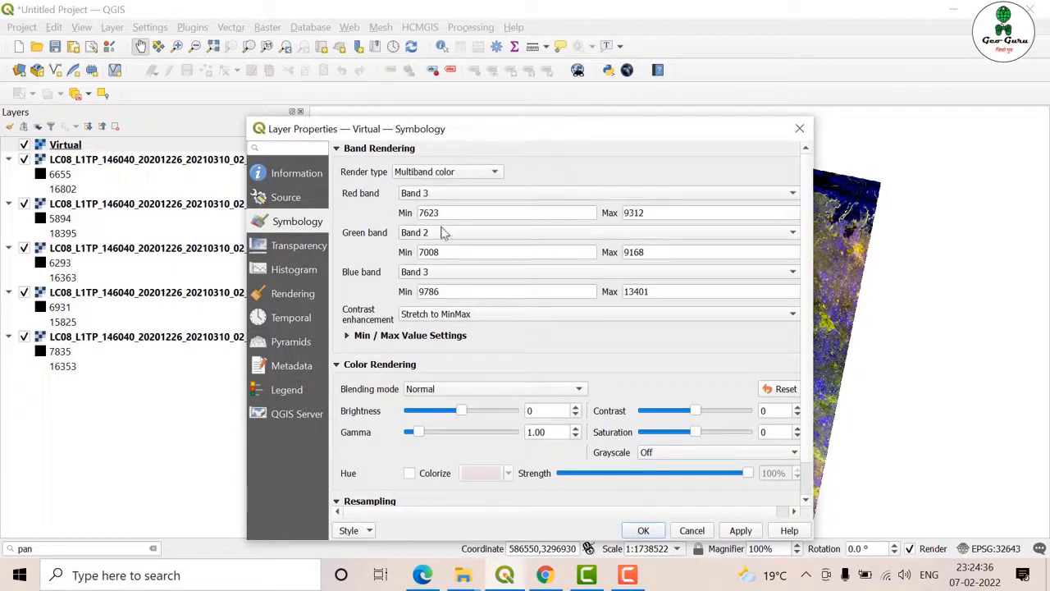
left_click(443, 233)
left_click(439, 234)
left_click(431, 273)
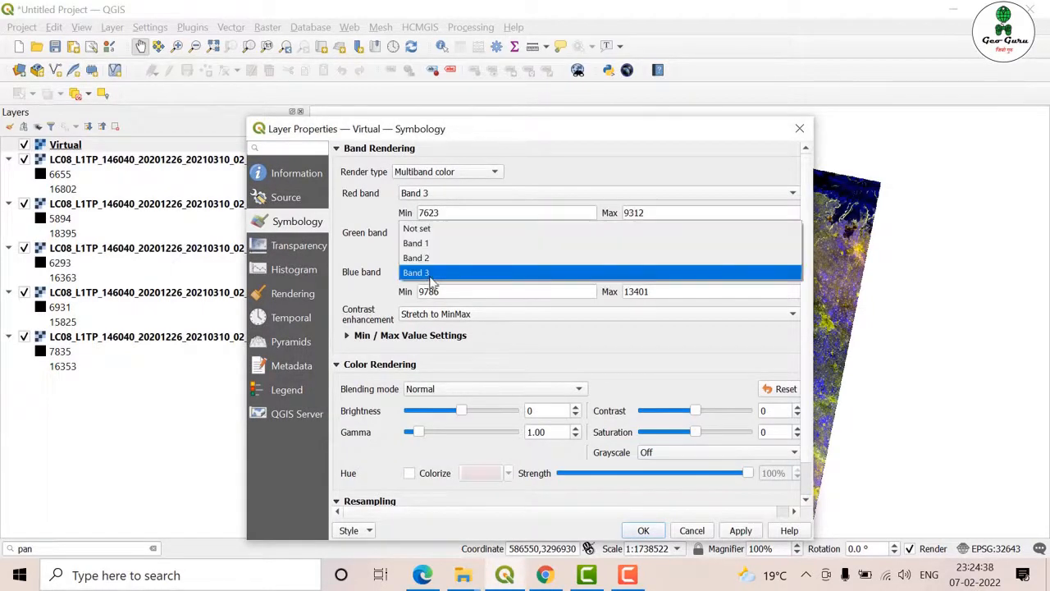
left_click(433, 246)
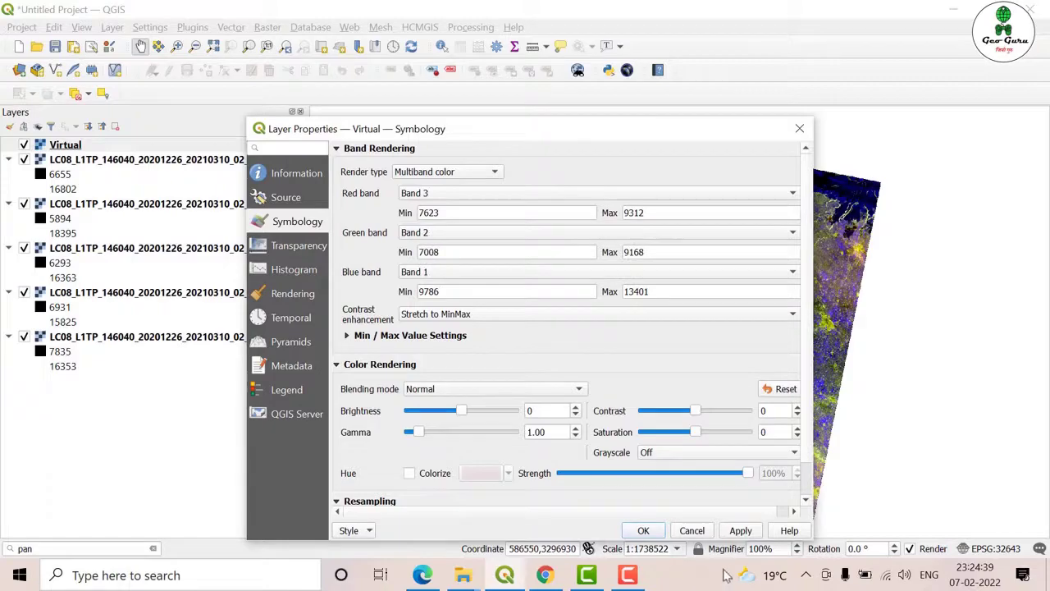
left_click(740, 530)
left_click(643, 530)
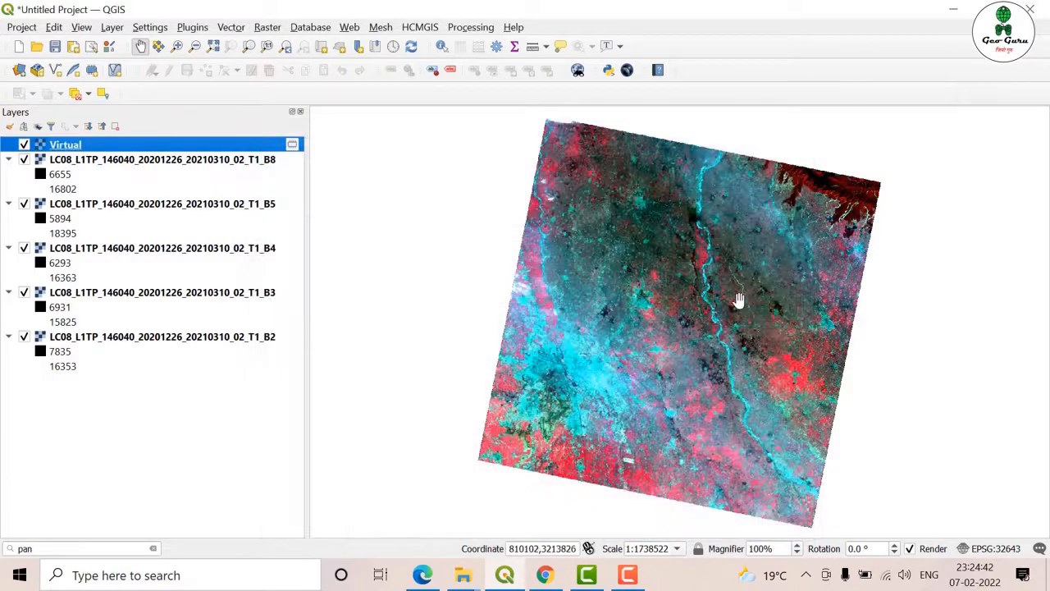
scroll(674, 369, "up", 1)
scroll(673, 372, "up", 1)
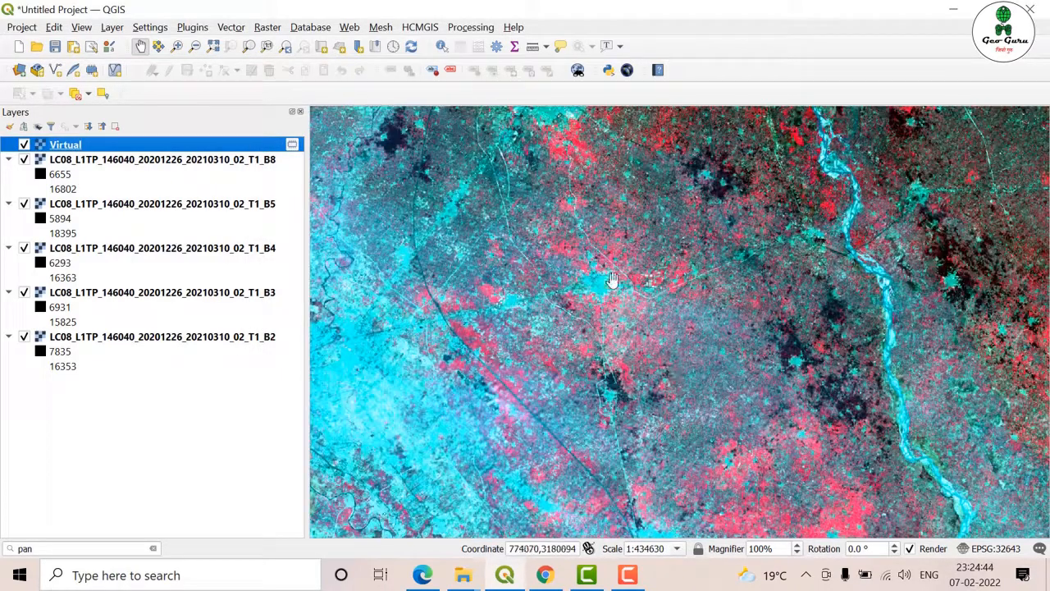
scroll(639, 189, "up", 1)
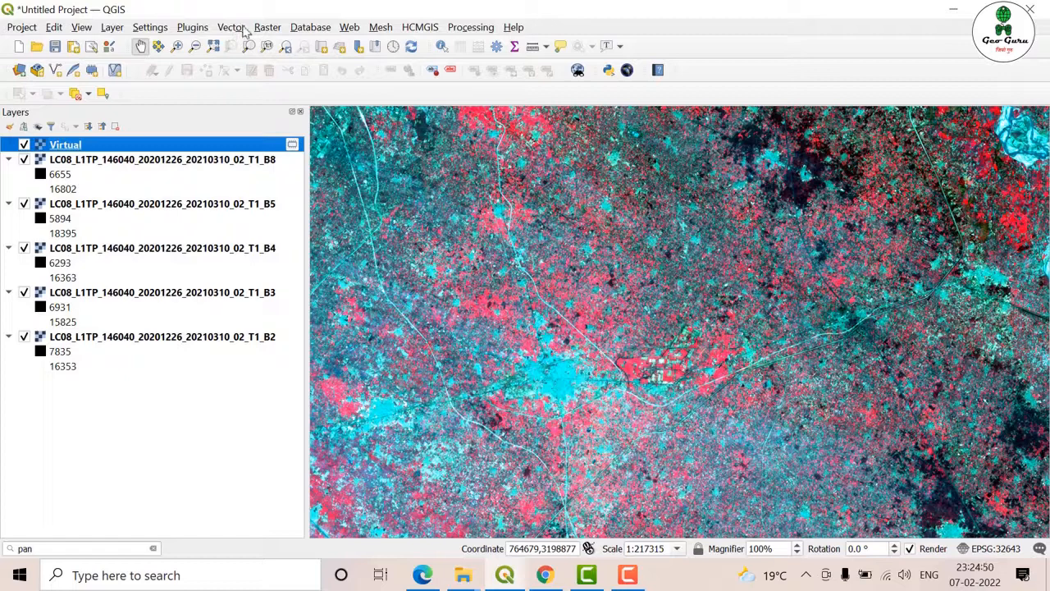
Search the locator for 'pan' and launch the Pansharpening processing algorithm
left_click(267, 27)
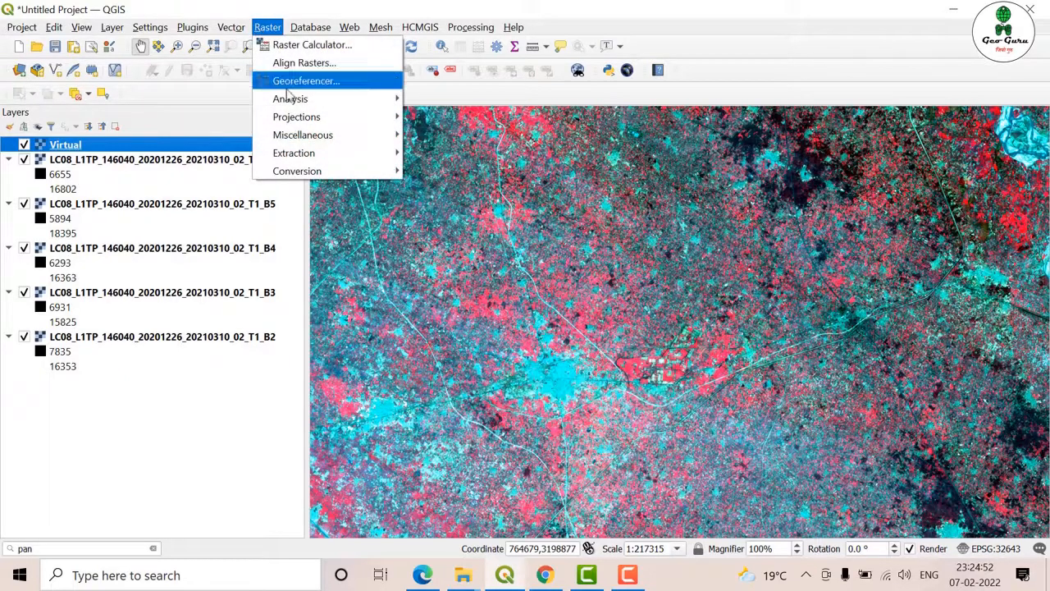
mouse_move(303, 135)
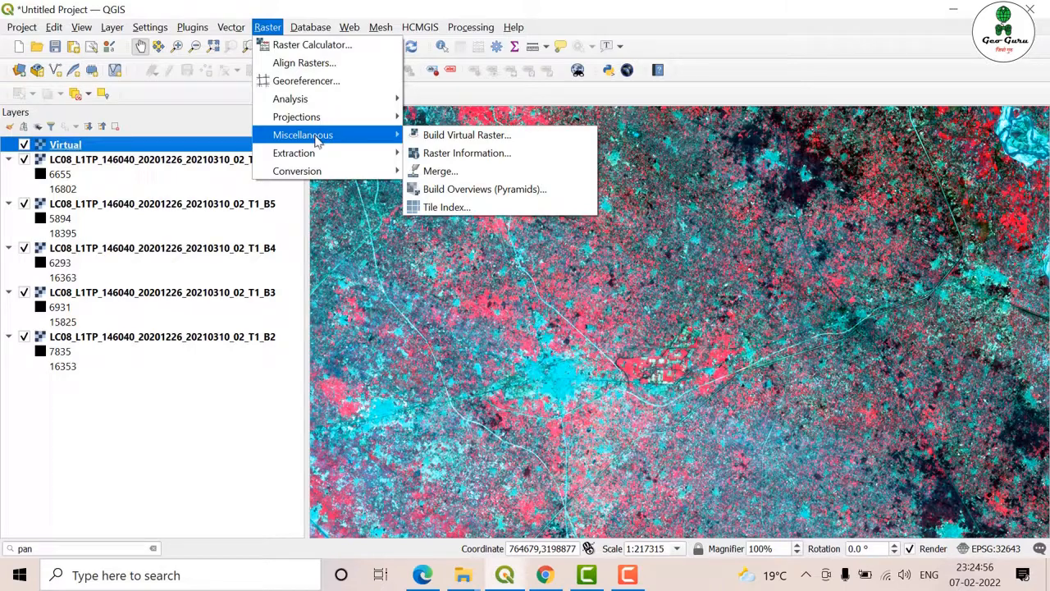
left_click(85, 550)
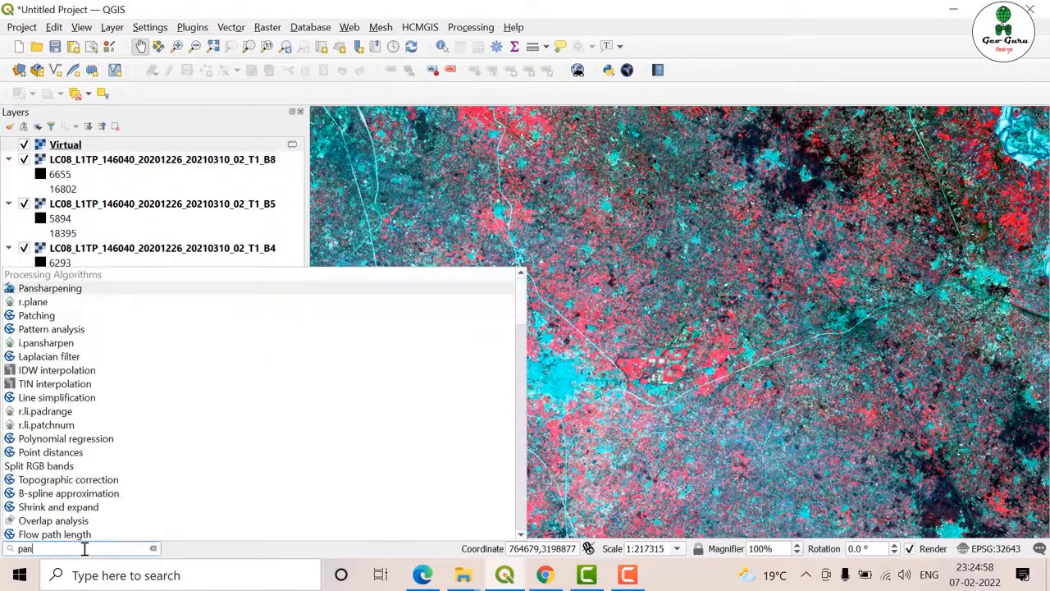
key("BackSpace")
key("BackSpace")
key("BackSpace")
type("p")
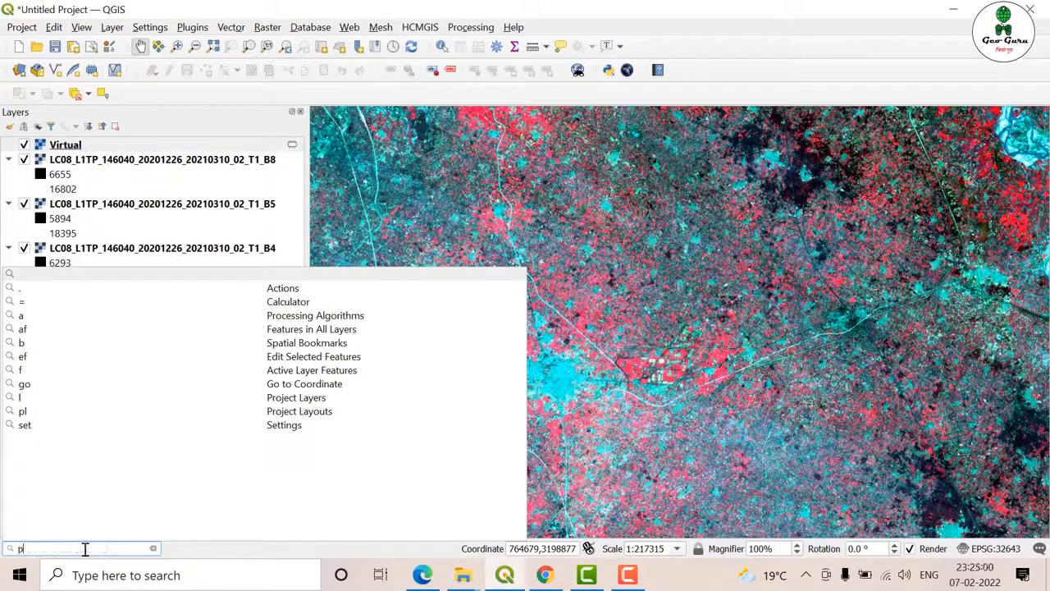
type("an")
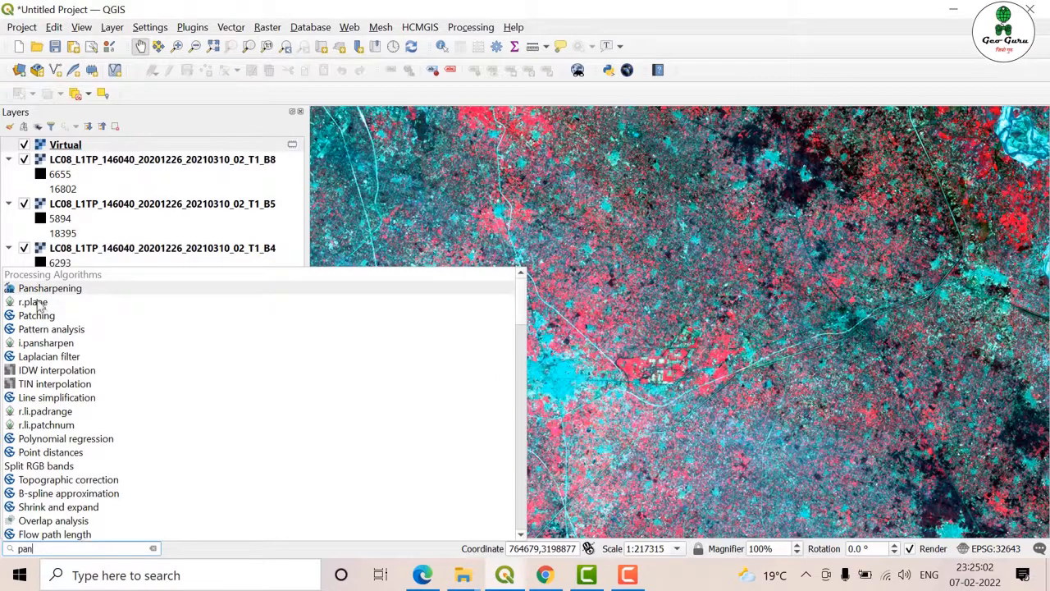
left_click(37, 289)
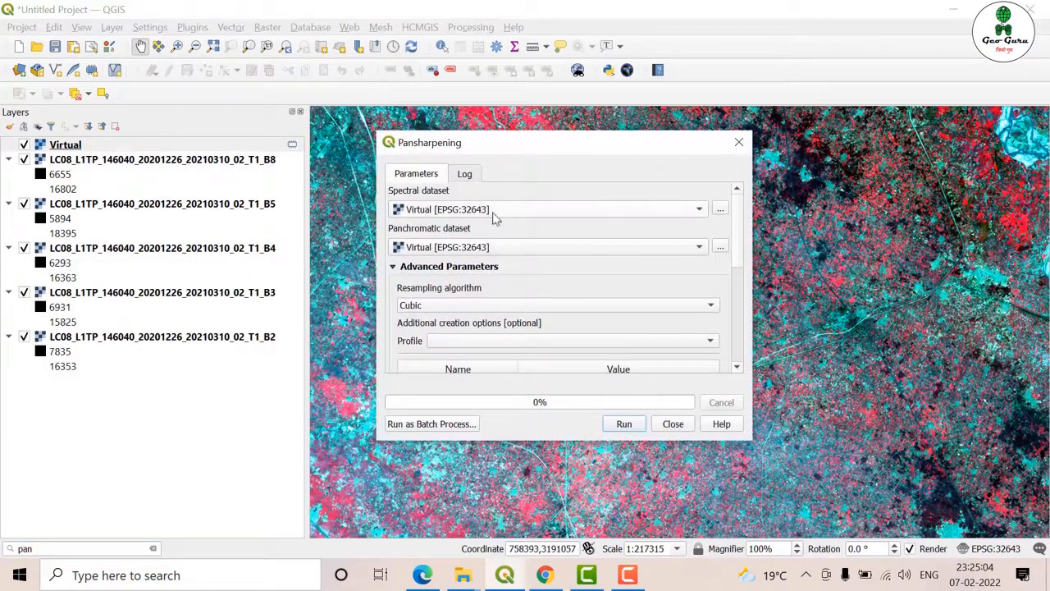
Run Pansharpening with Virtual as spectral dataset, B8 as panchromatic, Cubic resampling
left_click(485, 210)
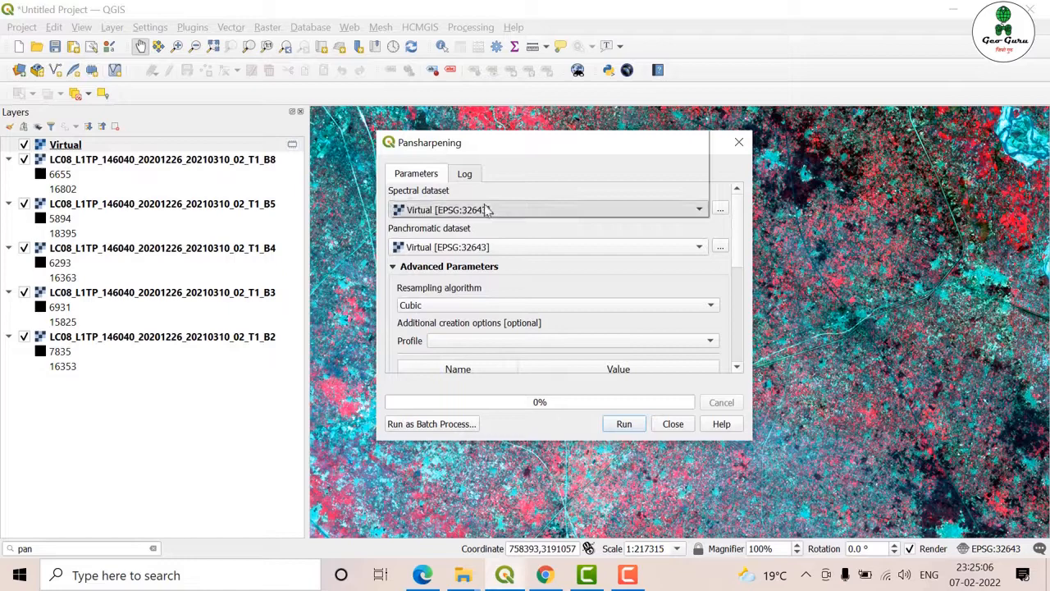
left_click(485, 210)
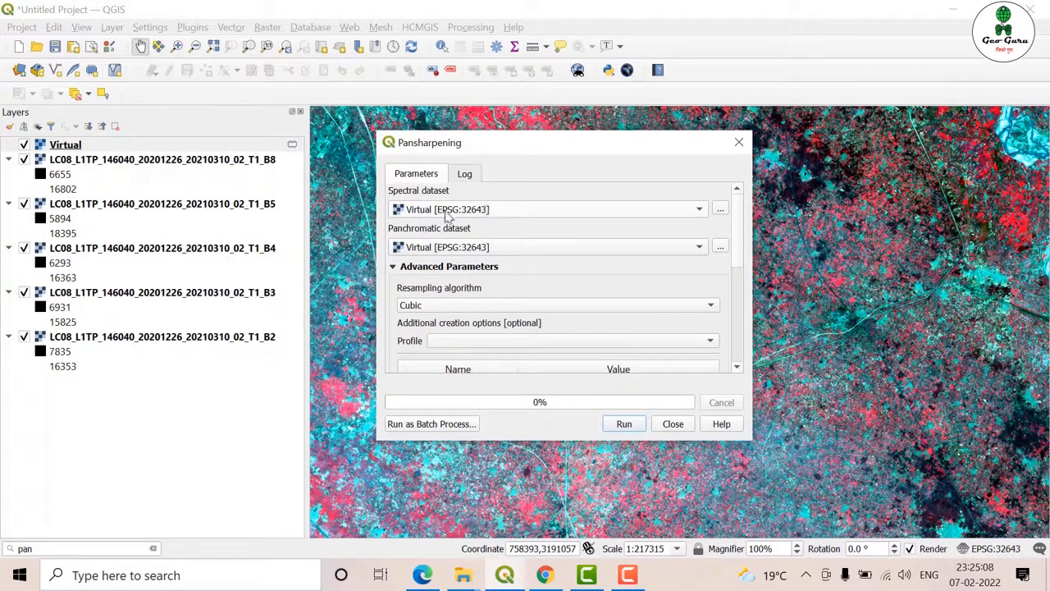
left_click(427, 250)
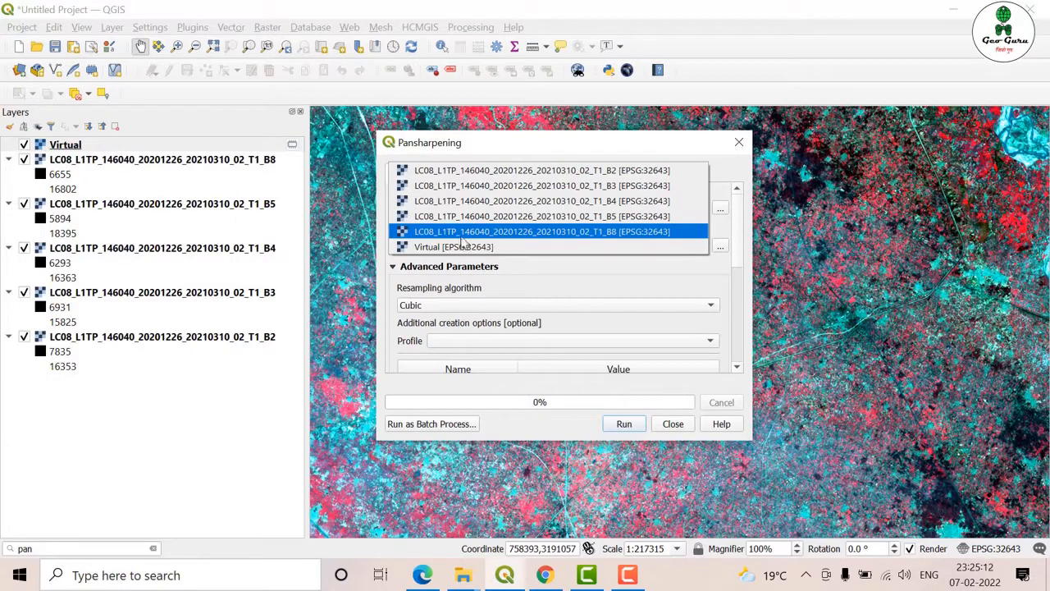
left_click(462, 237)
left_click(577, 305)
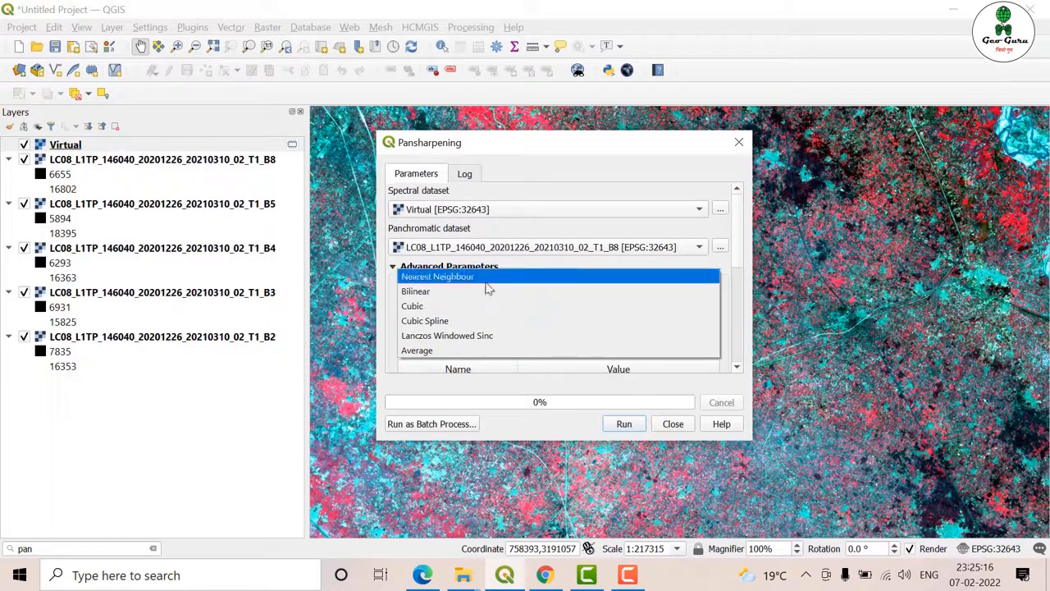
left_click(492, 307)
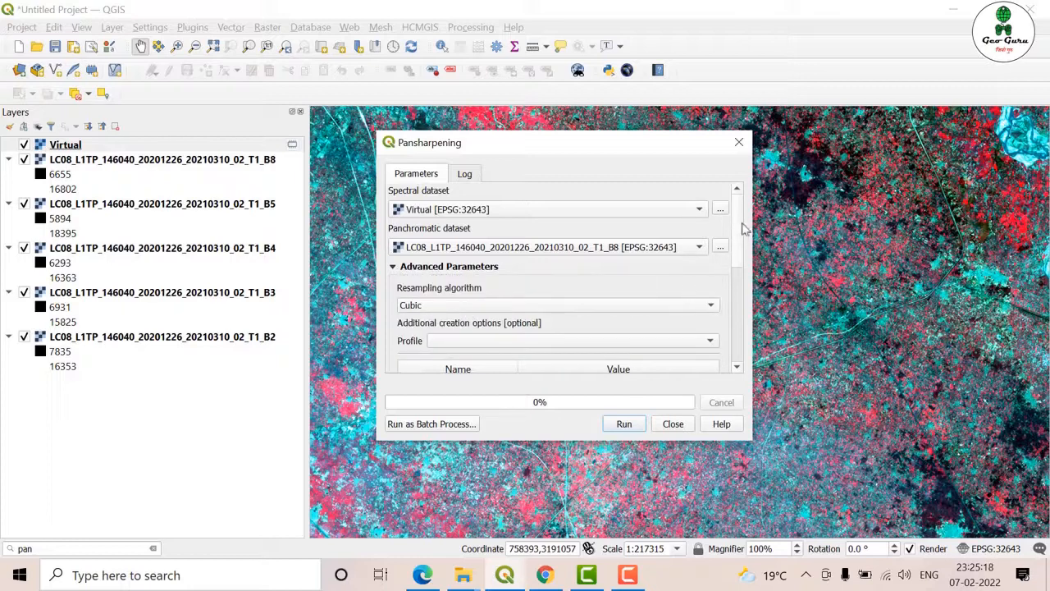
left_click_drag(743, 228, 738, 352)
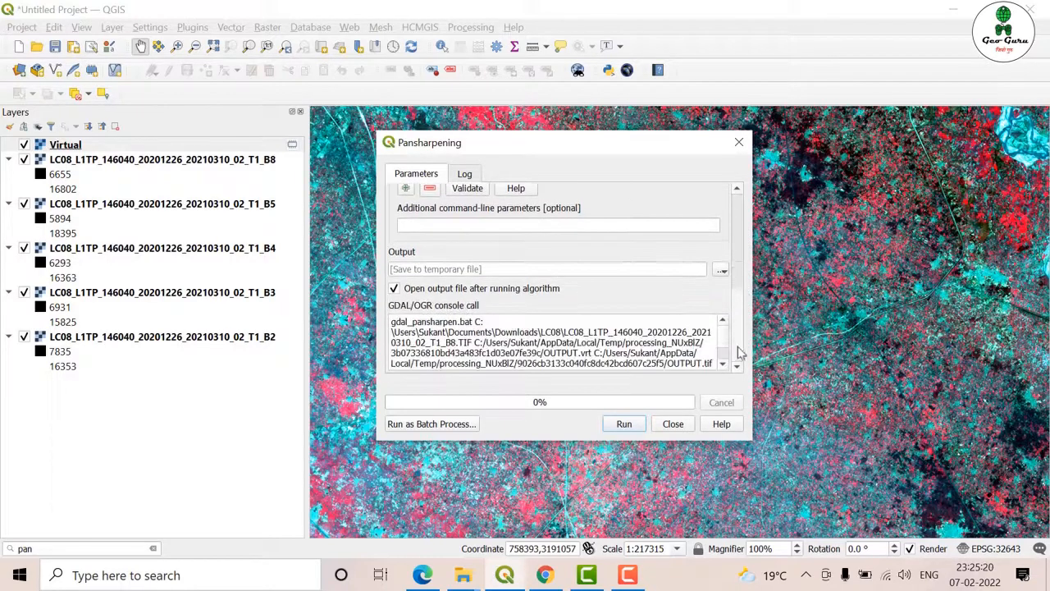
left_click(625, 425)
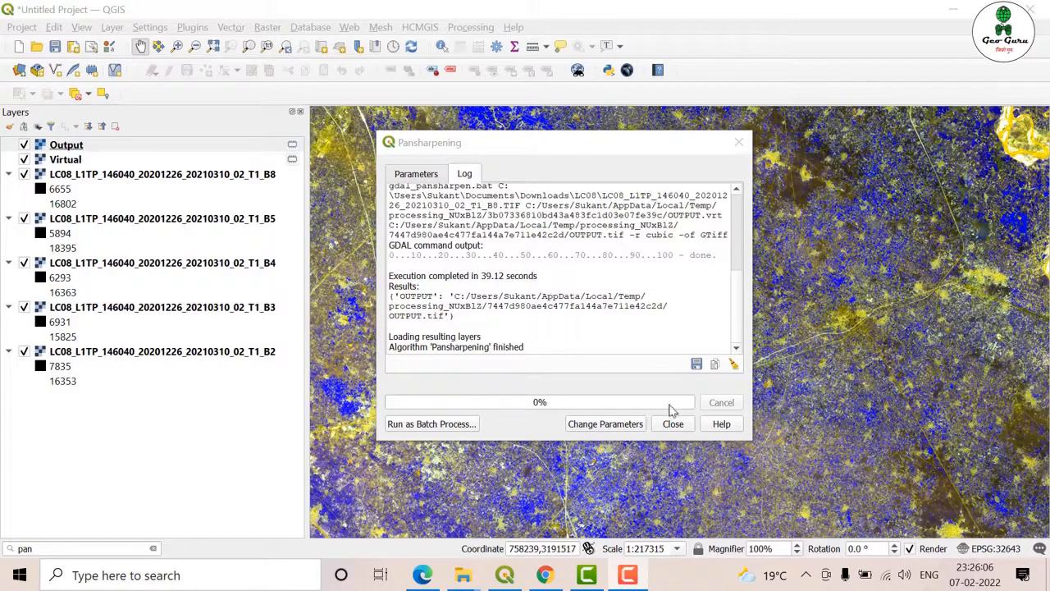
Set the Output layer's Symbology to Red Band 3 and Blue Band 1 and apply
left_click(672, 424)
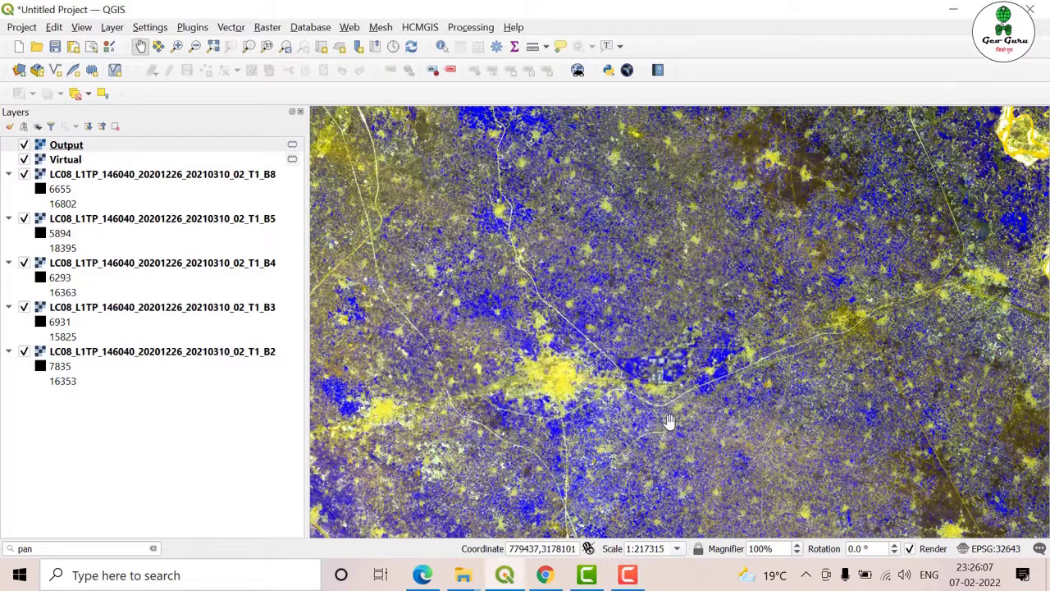
left_click(68, 151)
right_click(68, 151)
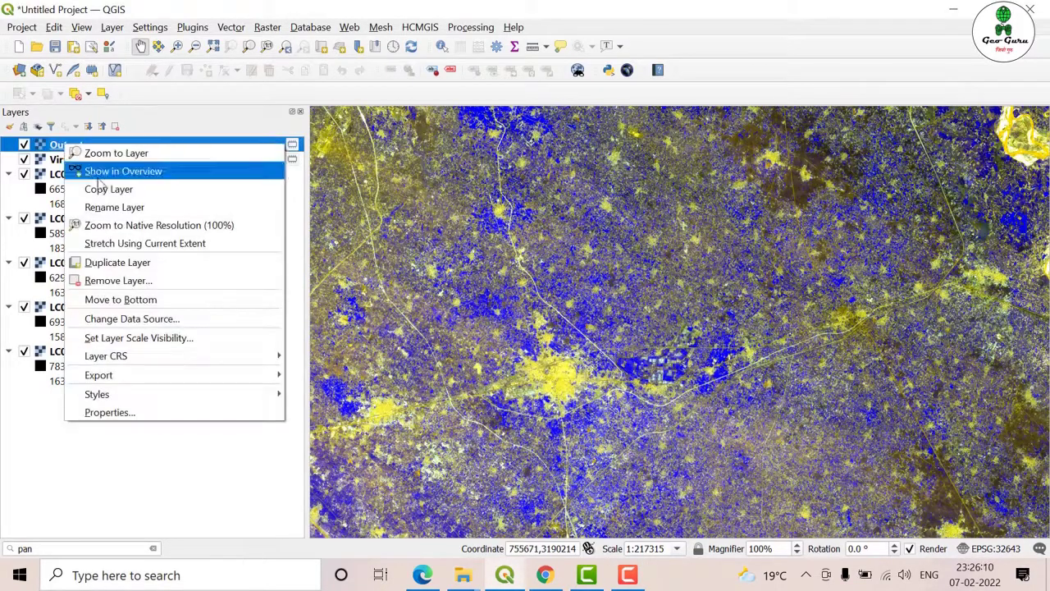
left_click(121, 415)
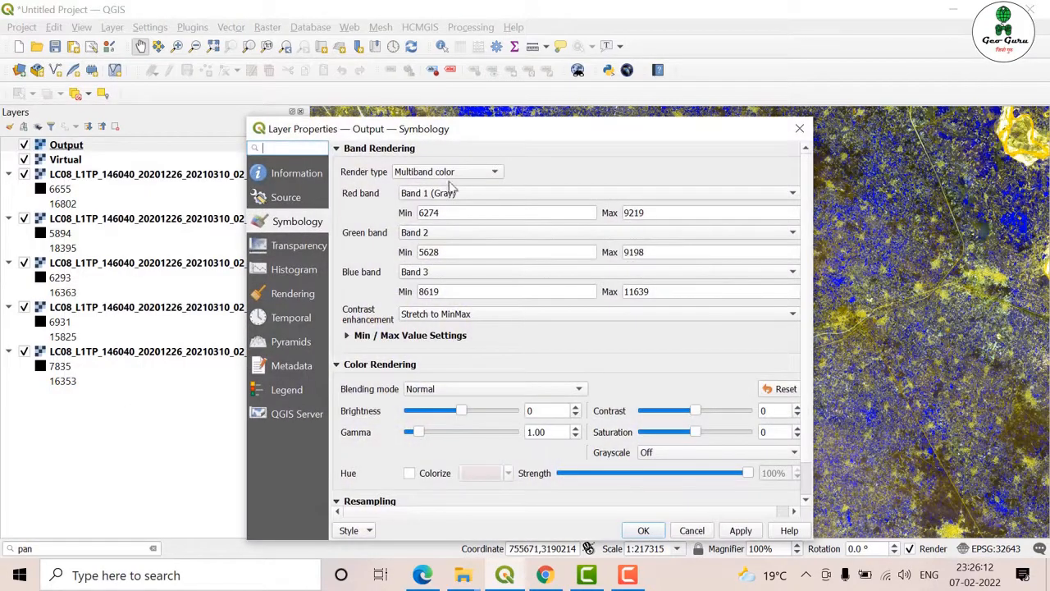
left_click(443, 193)
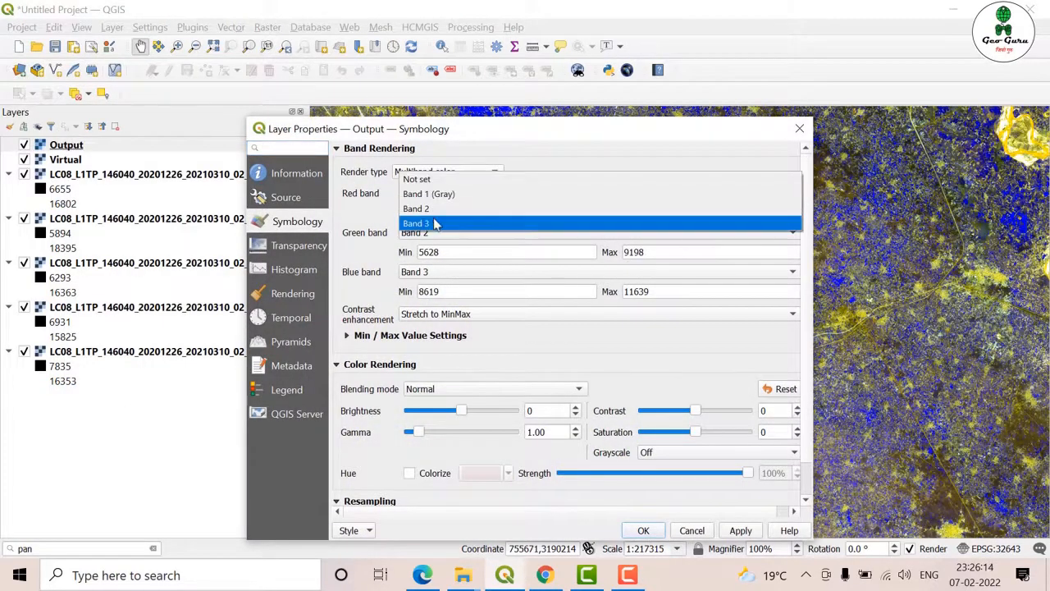
left_click(434, 224)
left_click(438, 272)
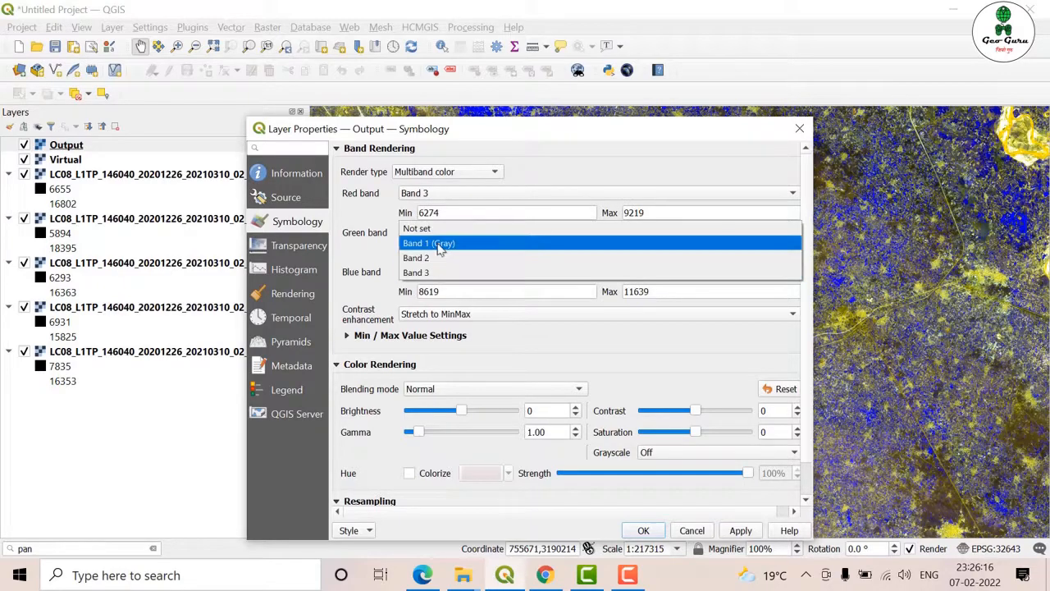
left_click(438, 239)
left_click(738, 529)
left_click(643, 530)
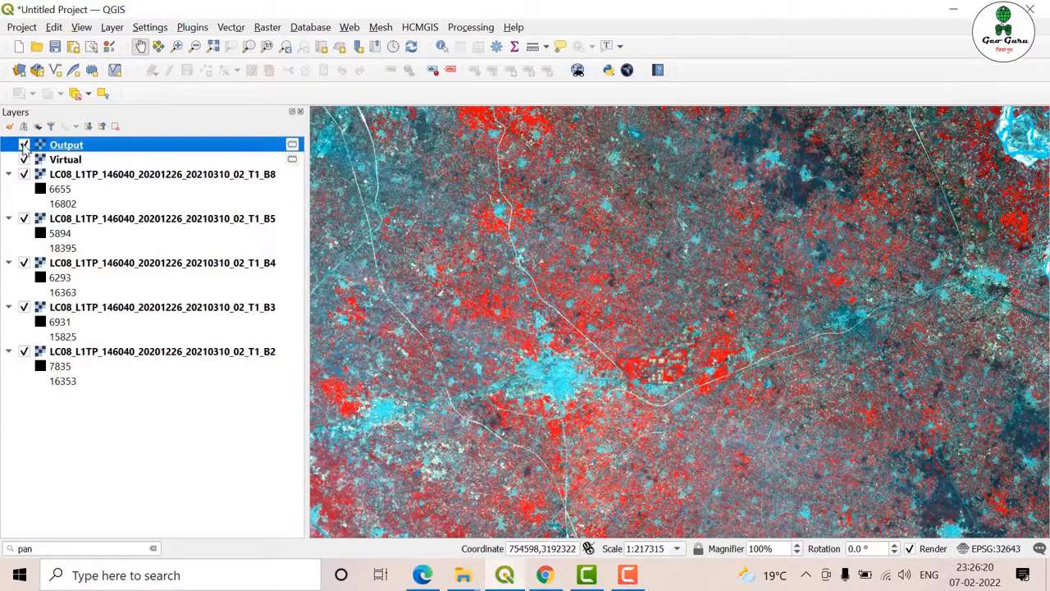
Toggle the Output layer off and on to compare it against Virtual
left_click(23, 145)
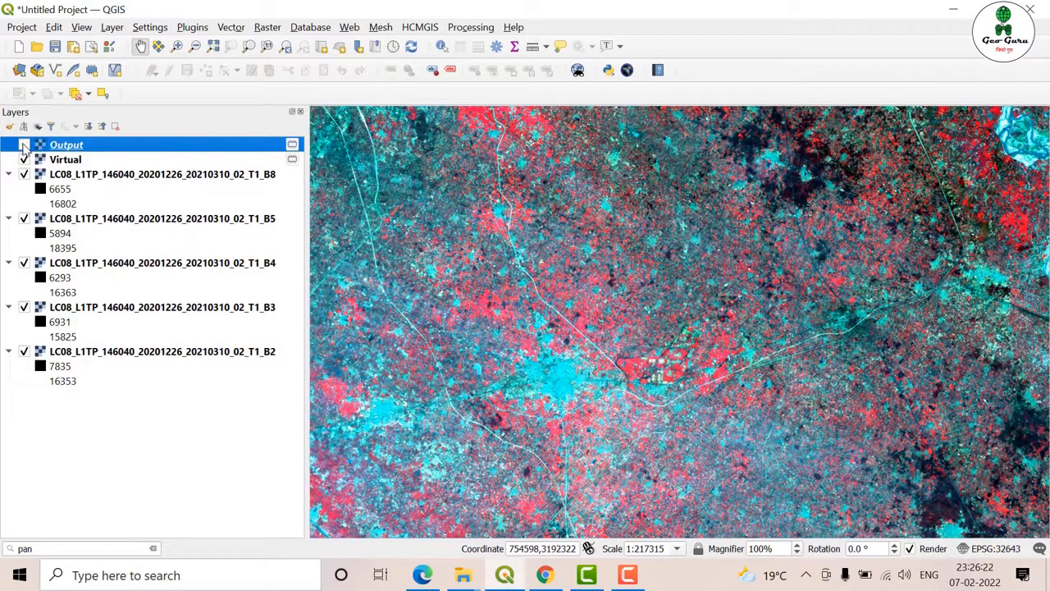
left_click(23, 145)
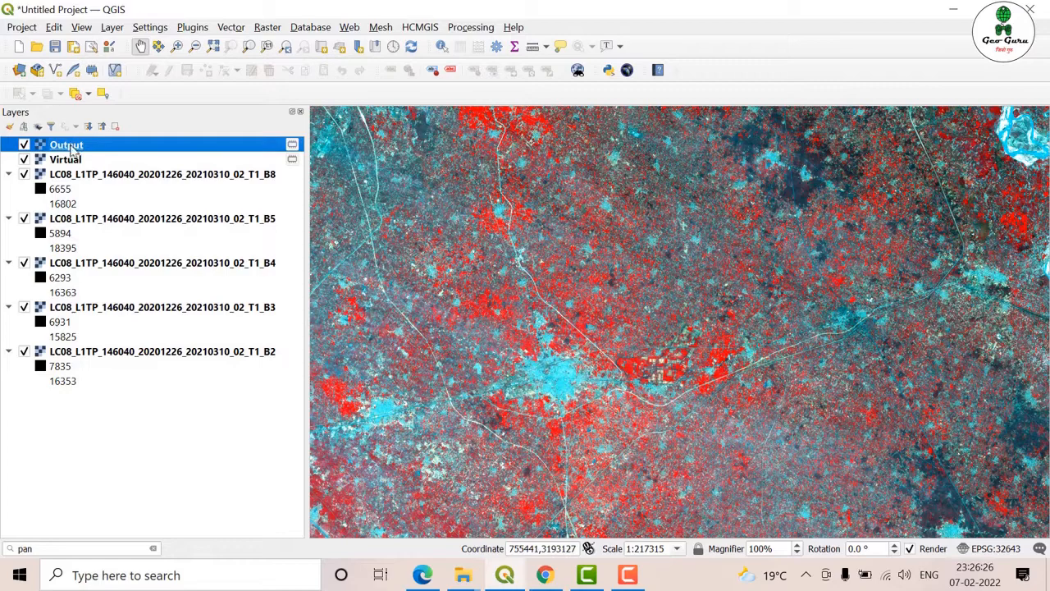
right_click(70, 146)
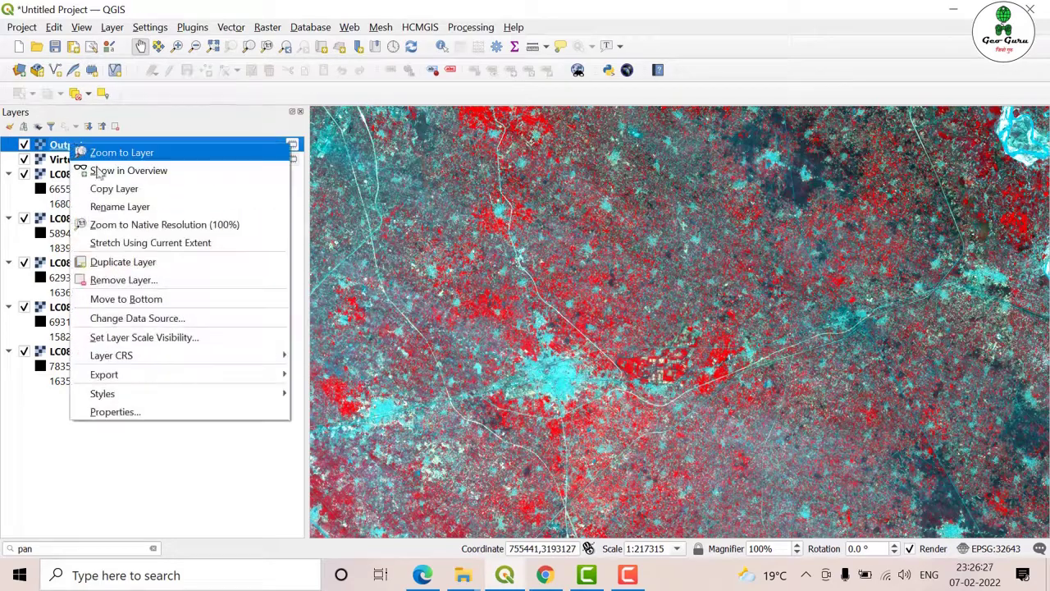
left_click(115, 412)
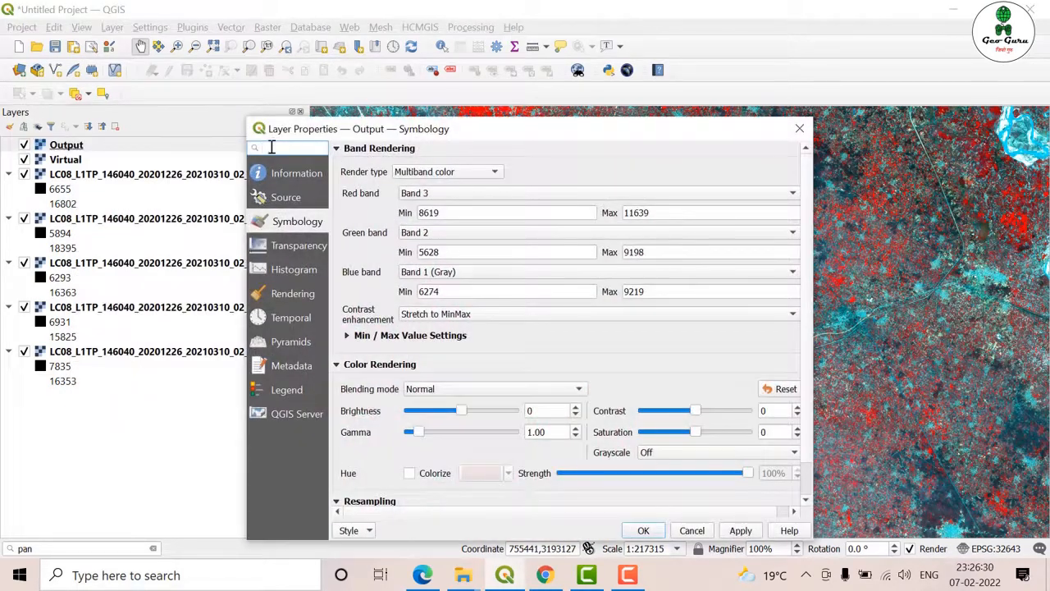
left_click_drag(366, 133, 368, 109)
left_click(316, 149)
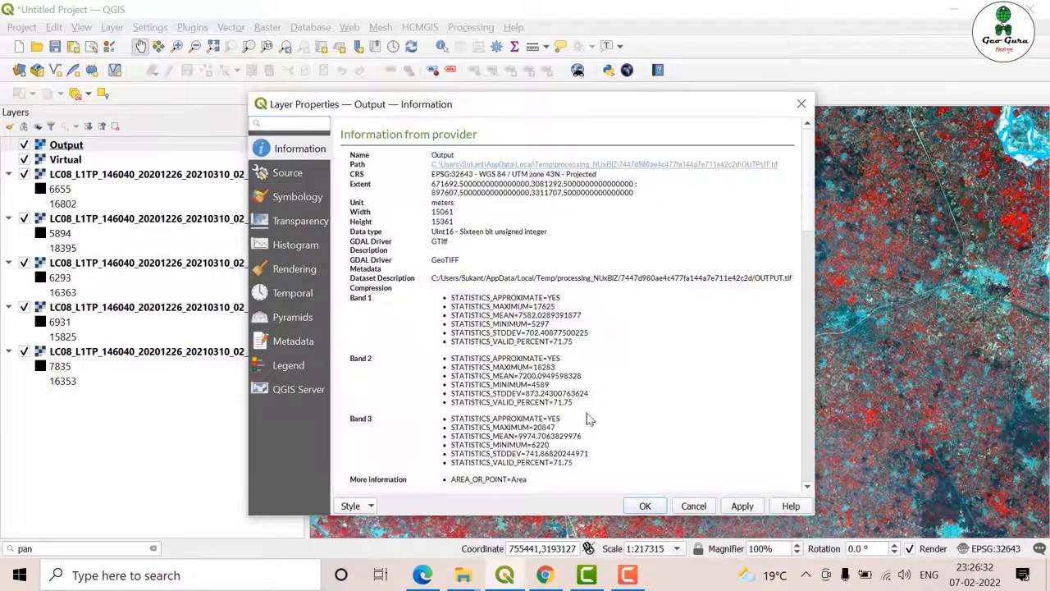
scroll(587, 419, "down", 3)
left_click_drag(467, 384, 429, 387)
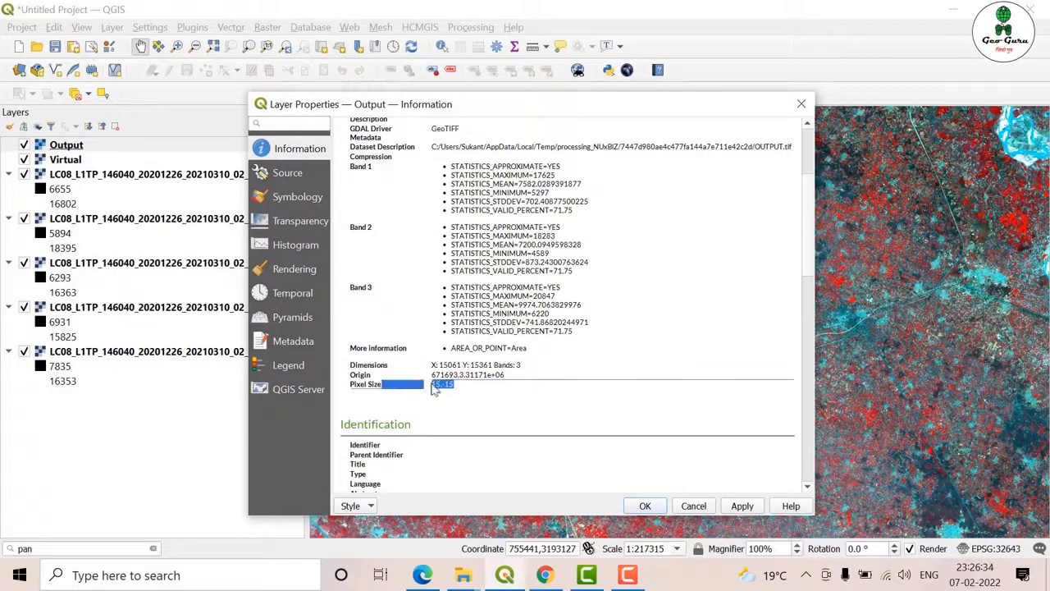
left_click(800, 105)
double_click(65, 159)
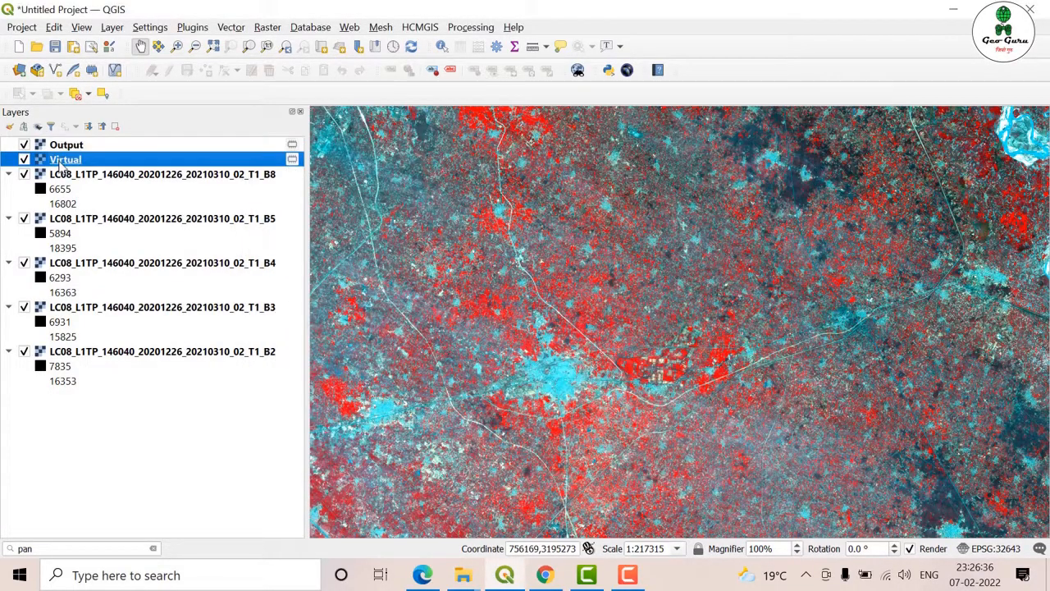
scroll(435, 345, "down", 3)
scroll(447, 377, "down", 2)
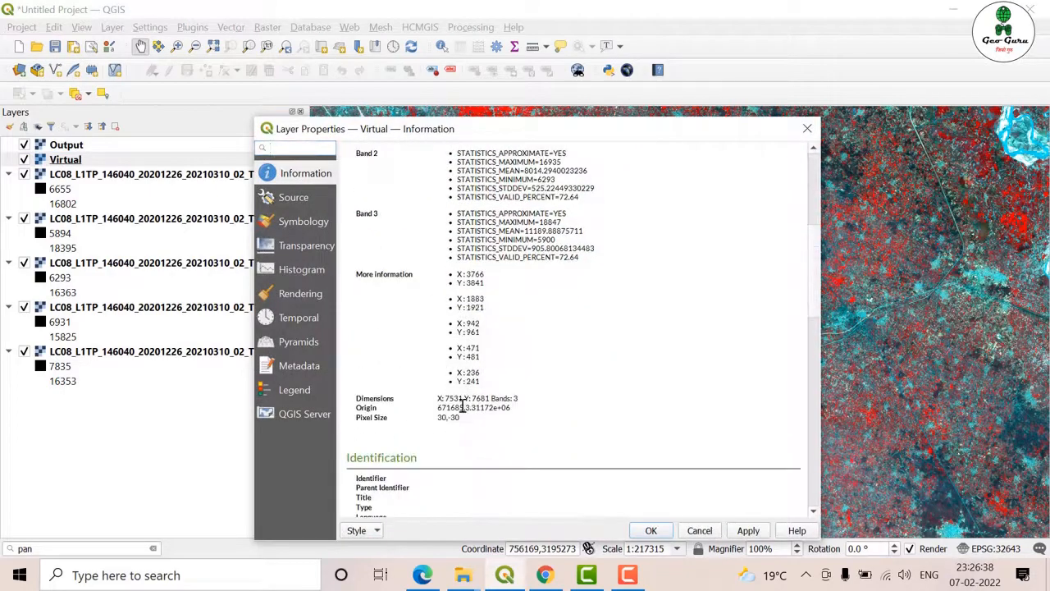
left_click_drag(462, 418, 436, 418)
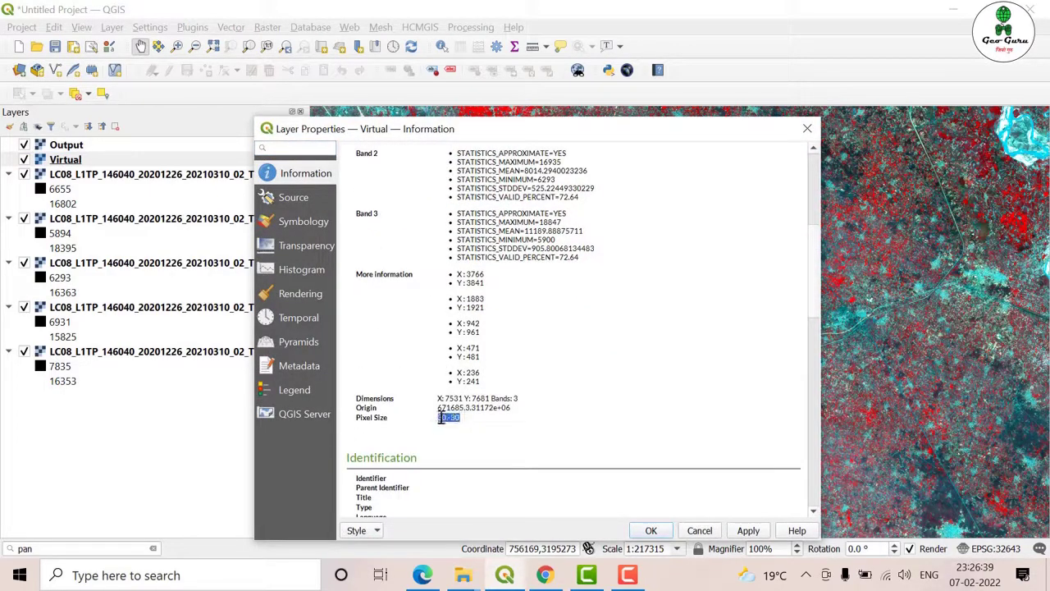
left_click(807, 129)
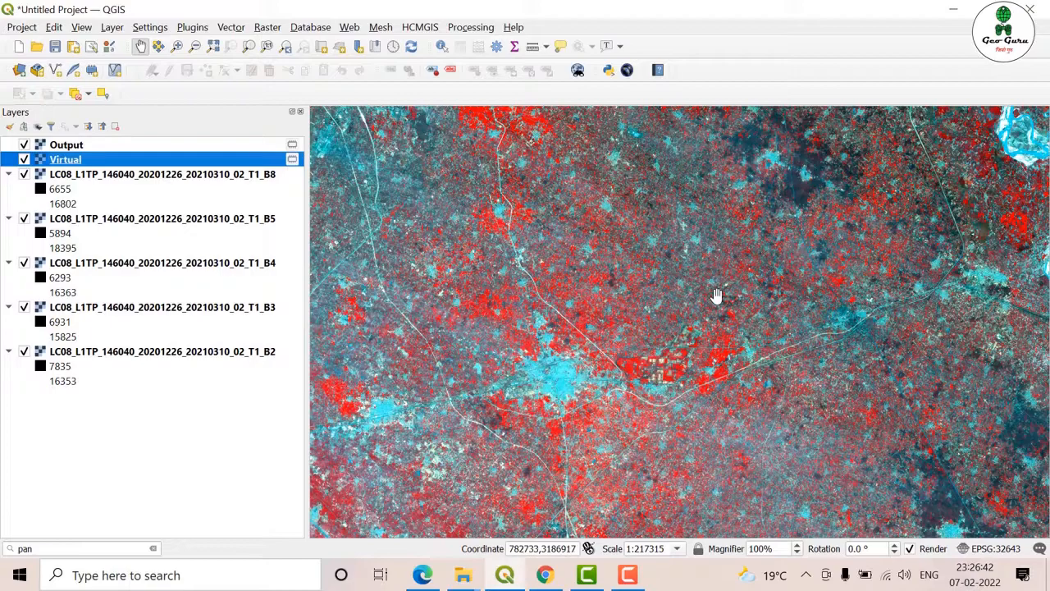
scroll(543, 324, "up", 2)
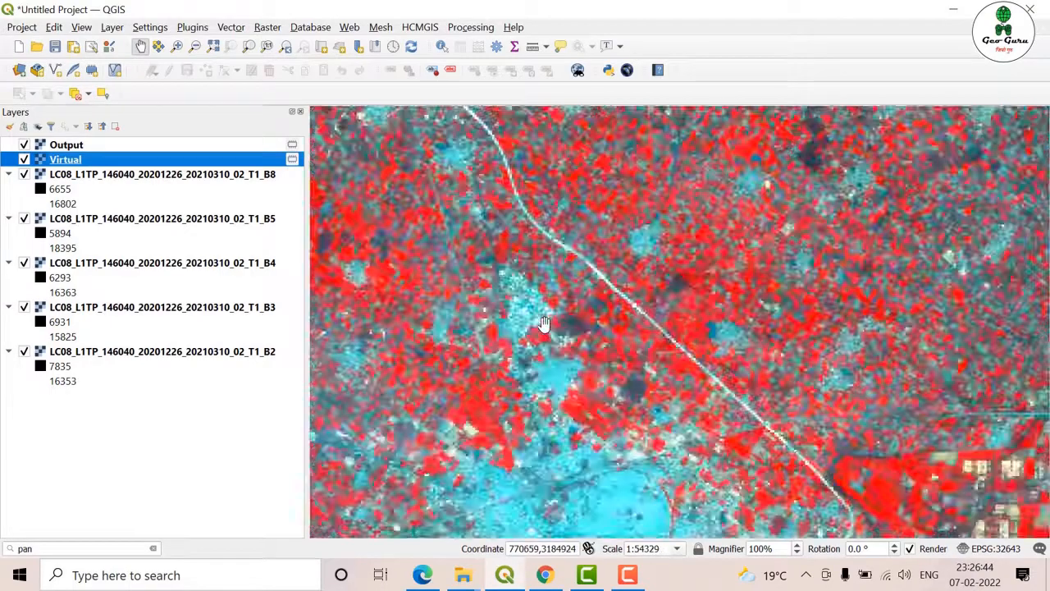
scroll(544, 324, "up", 1)
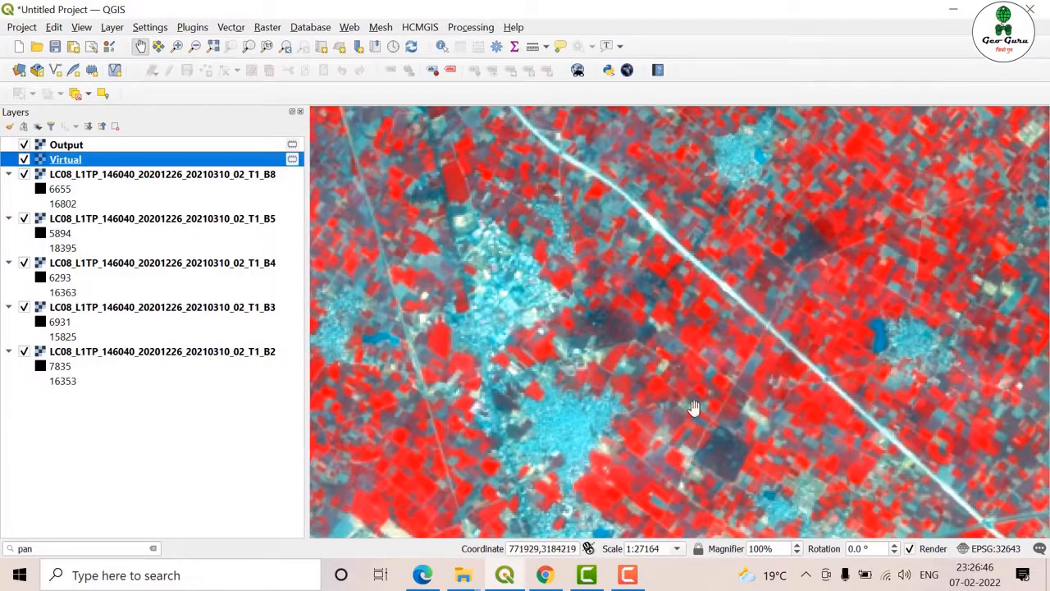
scroll(757, 396, "down", 4)
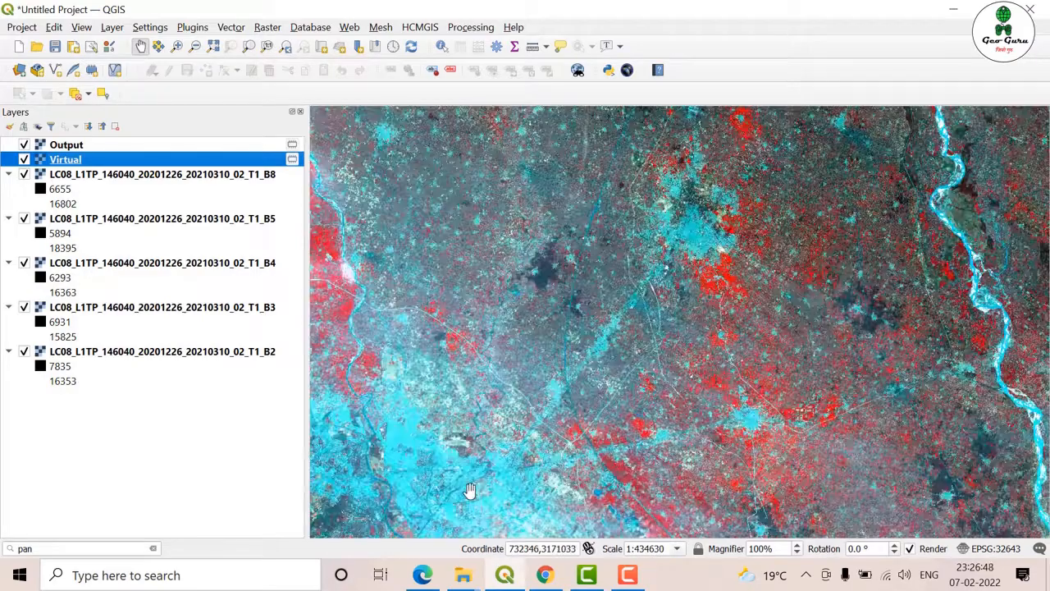
Pan to the small lake and toggle Output off and on to contrast 15 m against 30 m detail
left_click_drag(656, 488, 562, 291)
scroll(672, 300, "up", 2)
scroll(654, 306, "up", 1)
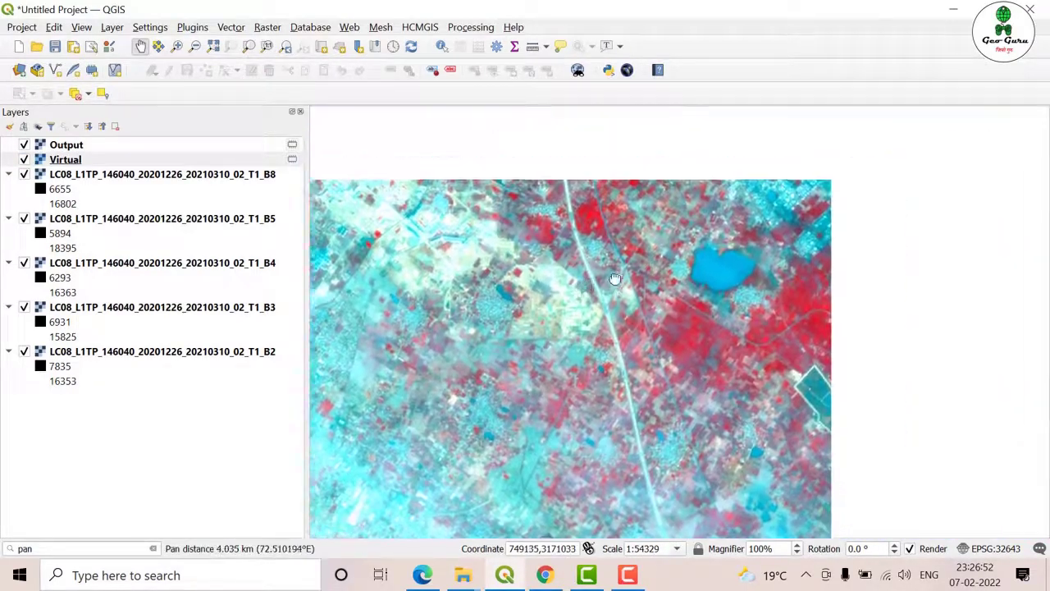
left_click_drag(994, 193, 692, 293)
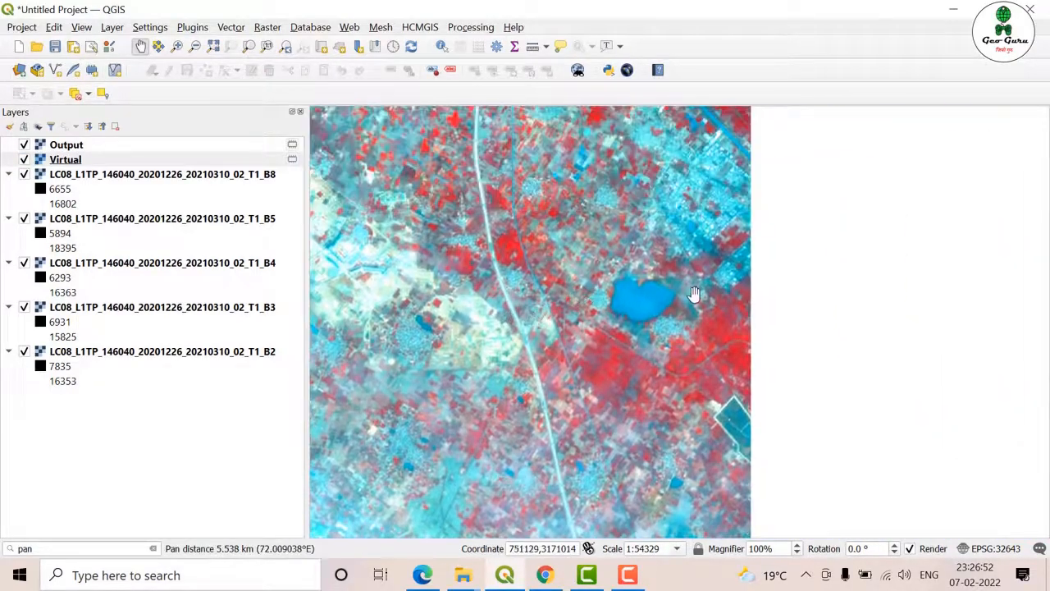
scroll(694, 293, "up", 1)
scroll(611, 290, "up", 1)
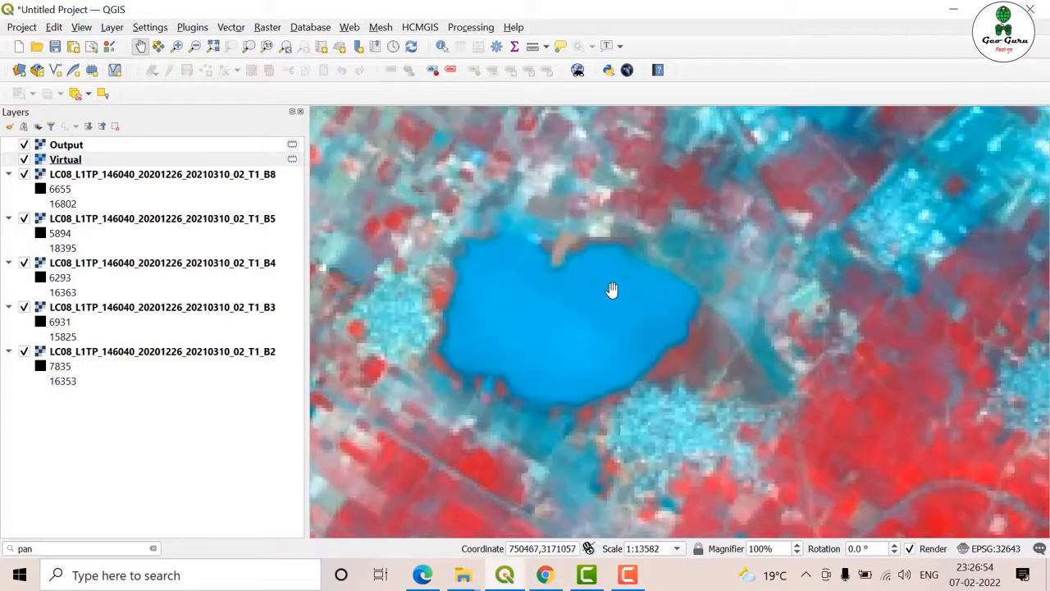
scroll(593, 278, "down", 1)
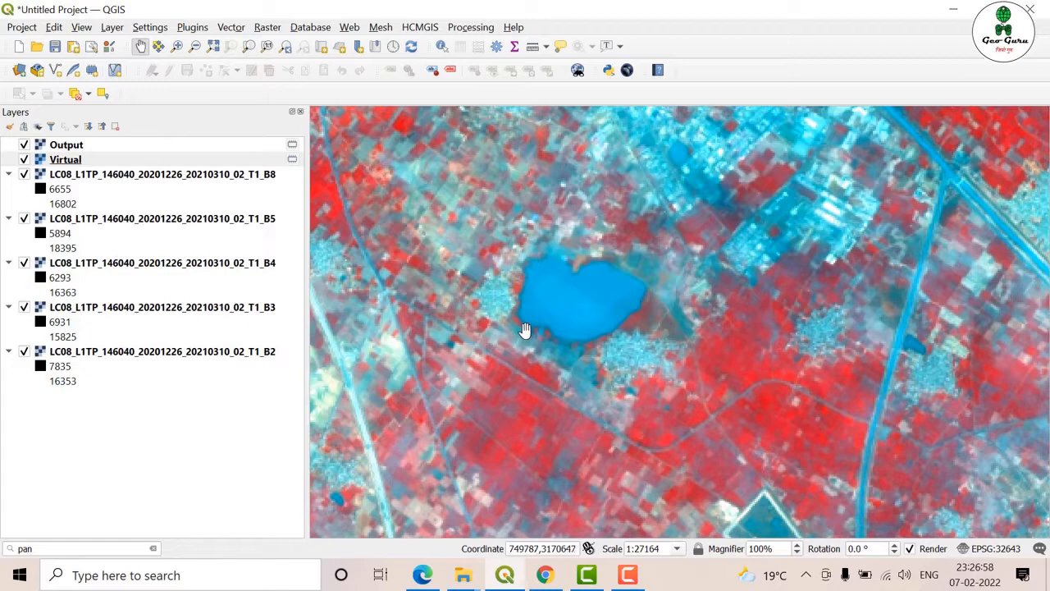
left_click(25, 145)
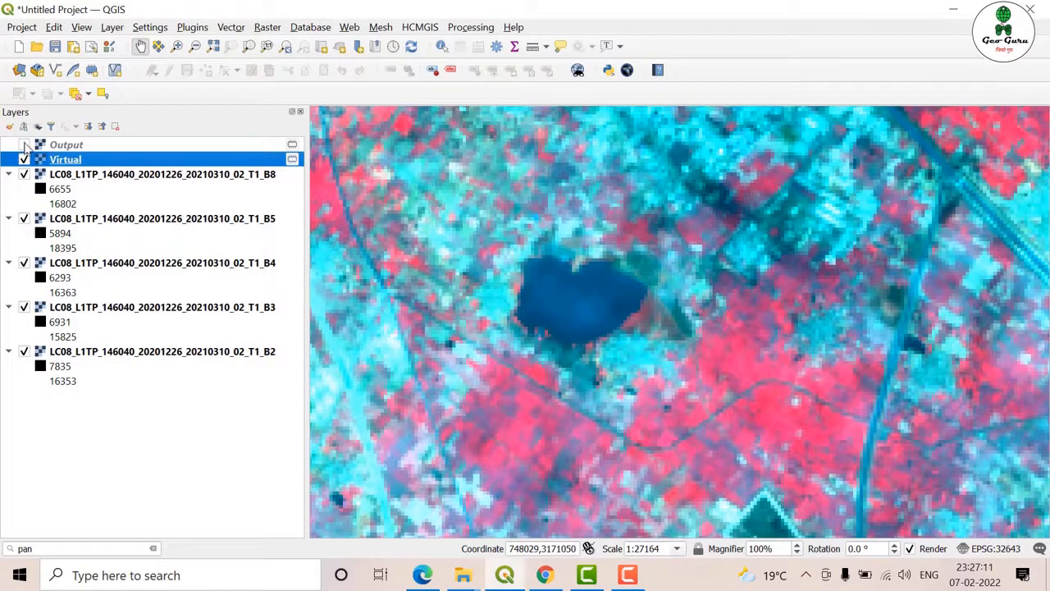
left_click(24, 145)
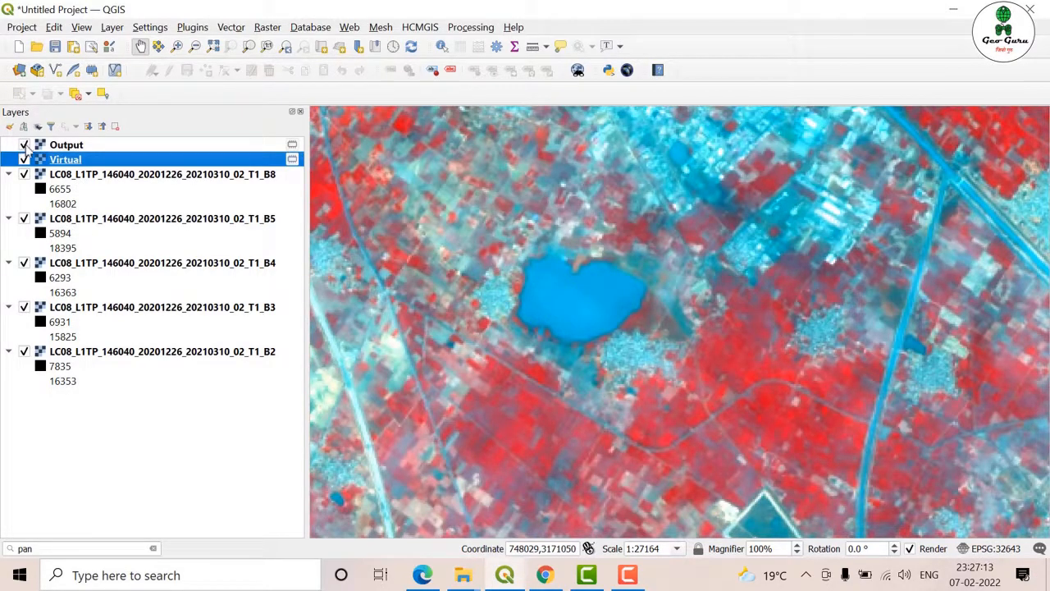